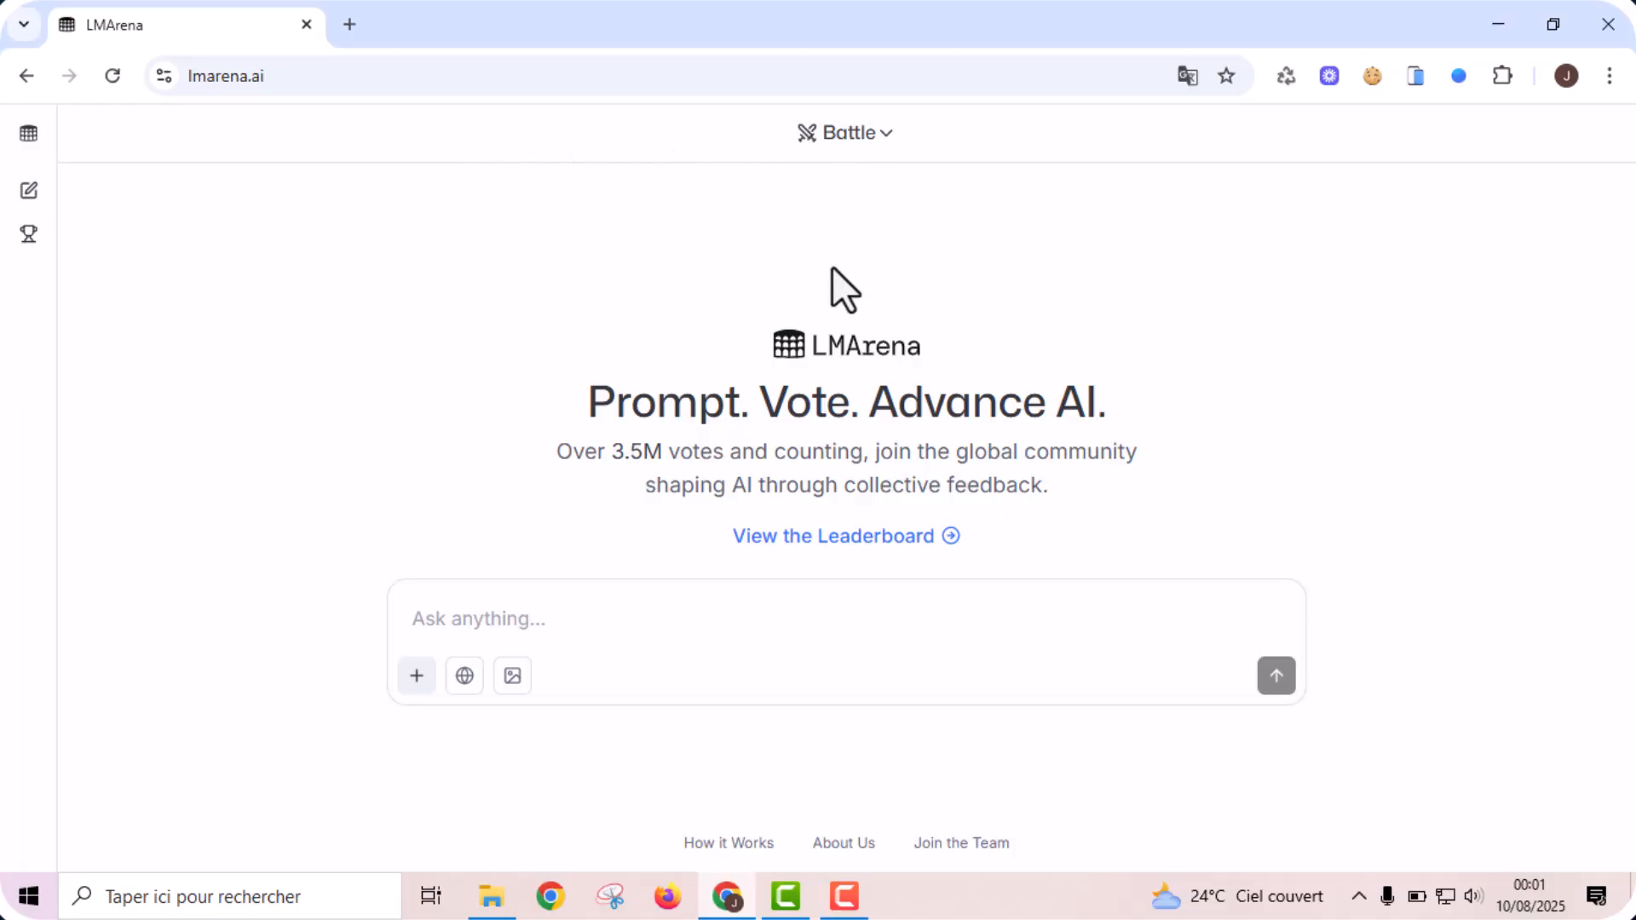
- Switch the chat mode from Battle to Direct Chat to talk with one model at a time
{"action": "left_click", "coordinate": [873, 135]}
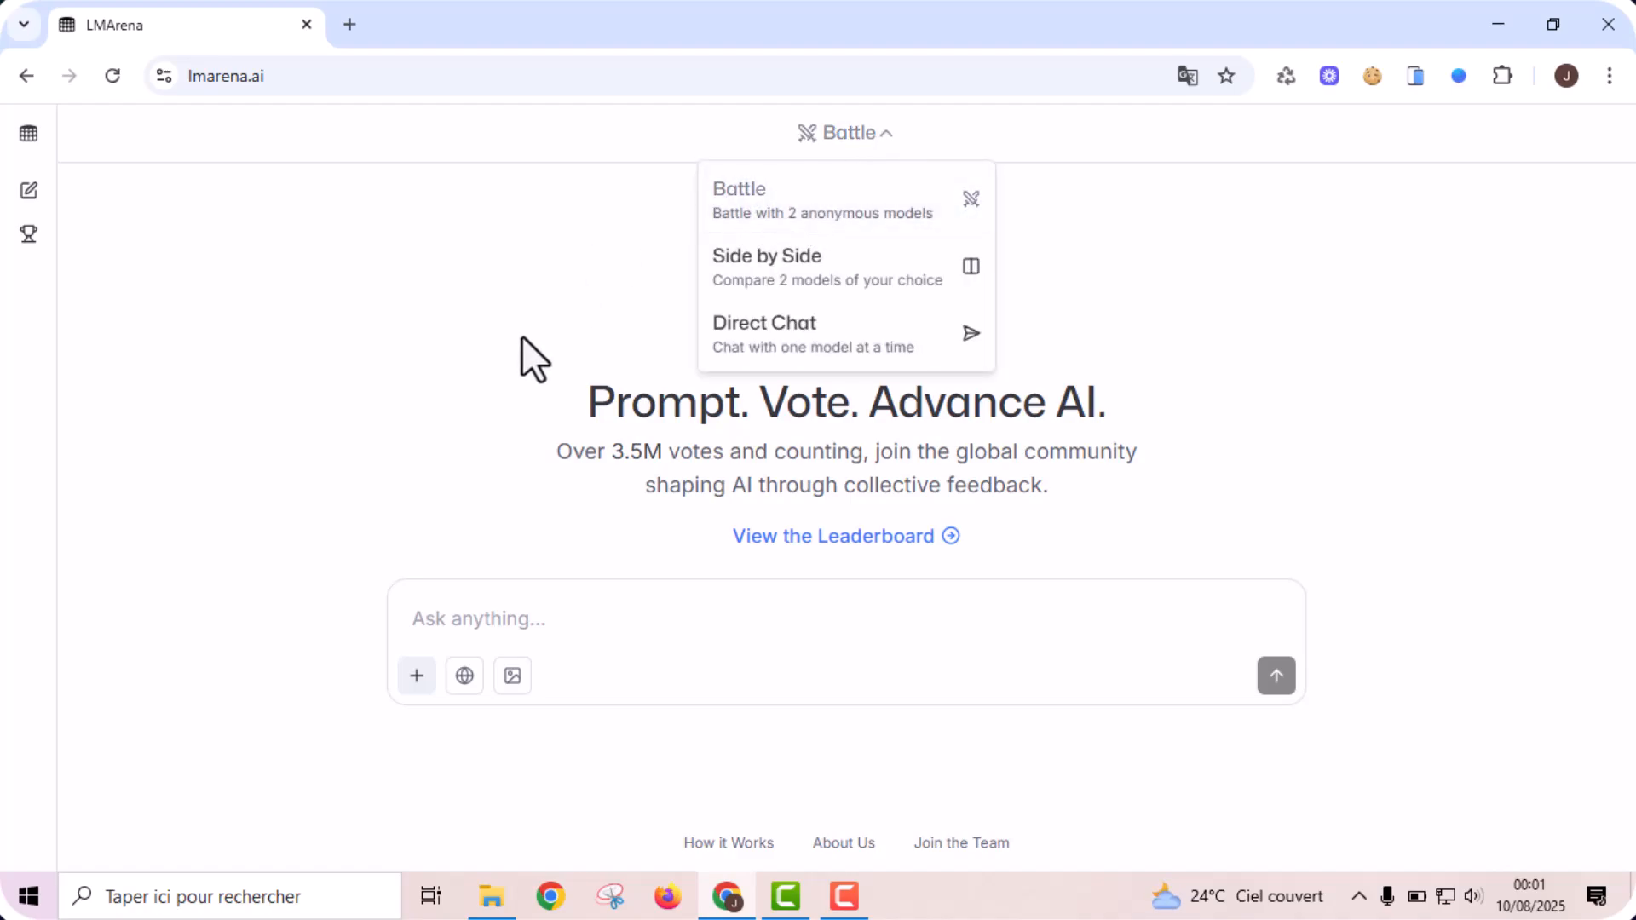
{"action": "left_click", "coordinate": [487, 617]}
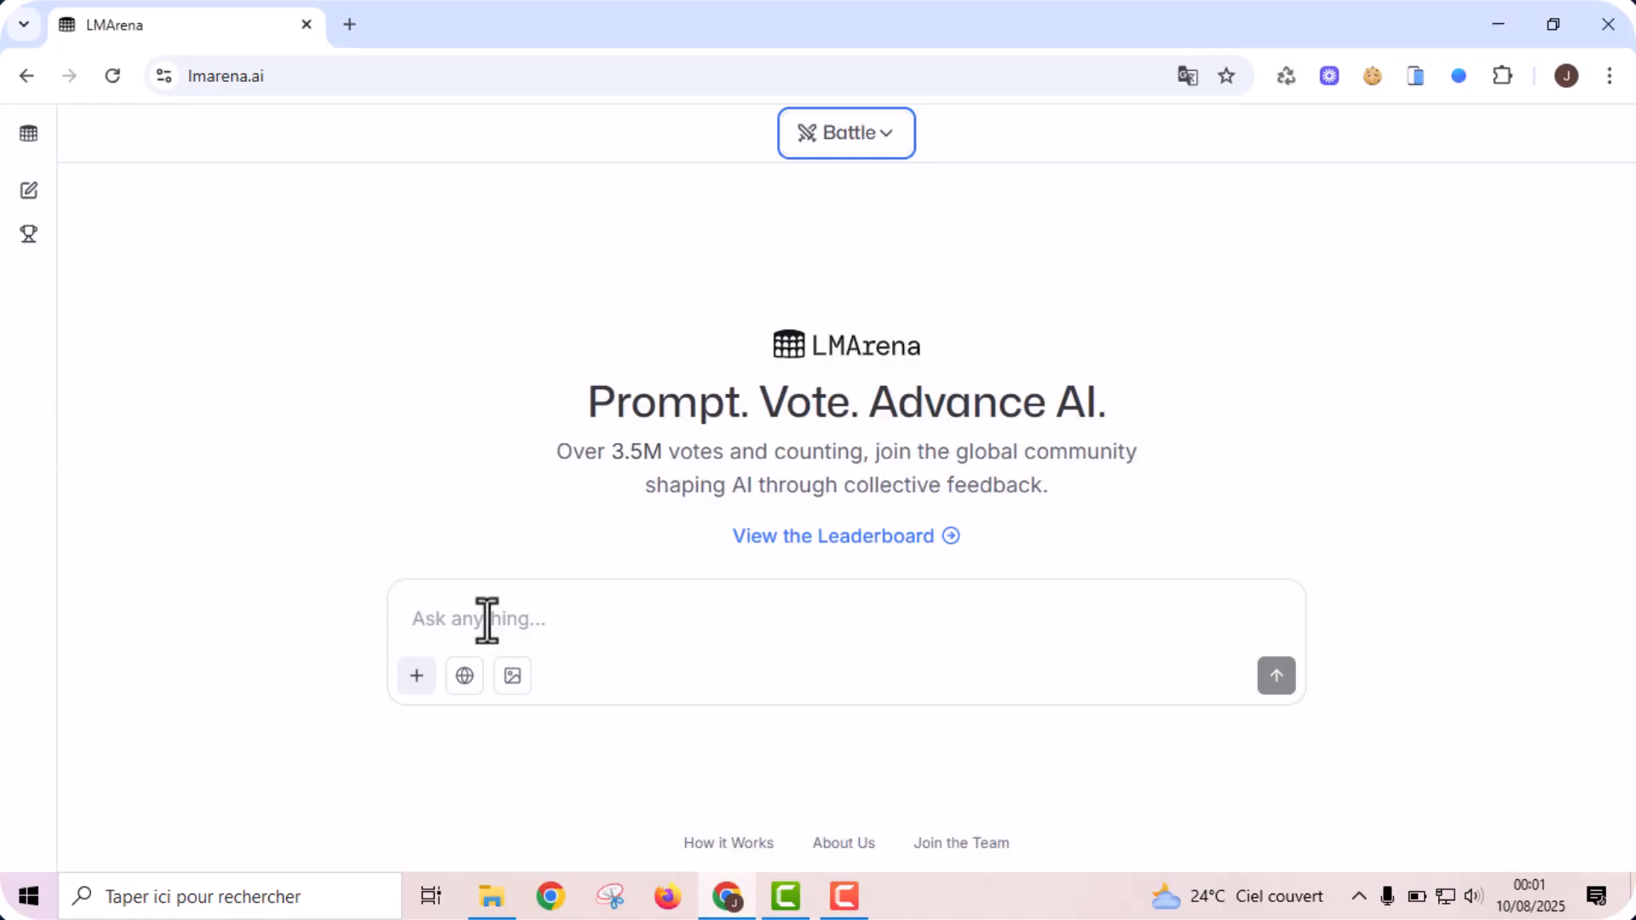
{"action": "left_click", "coordinate": [487, 619]}
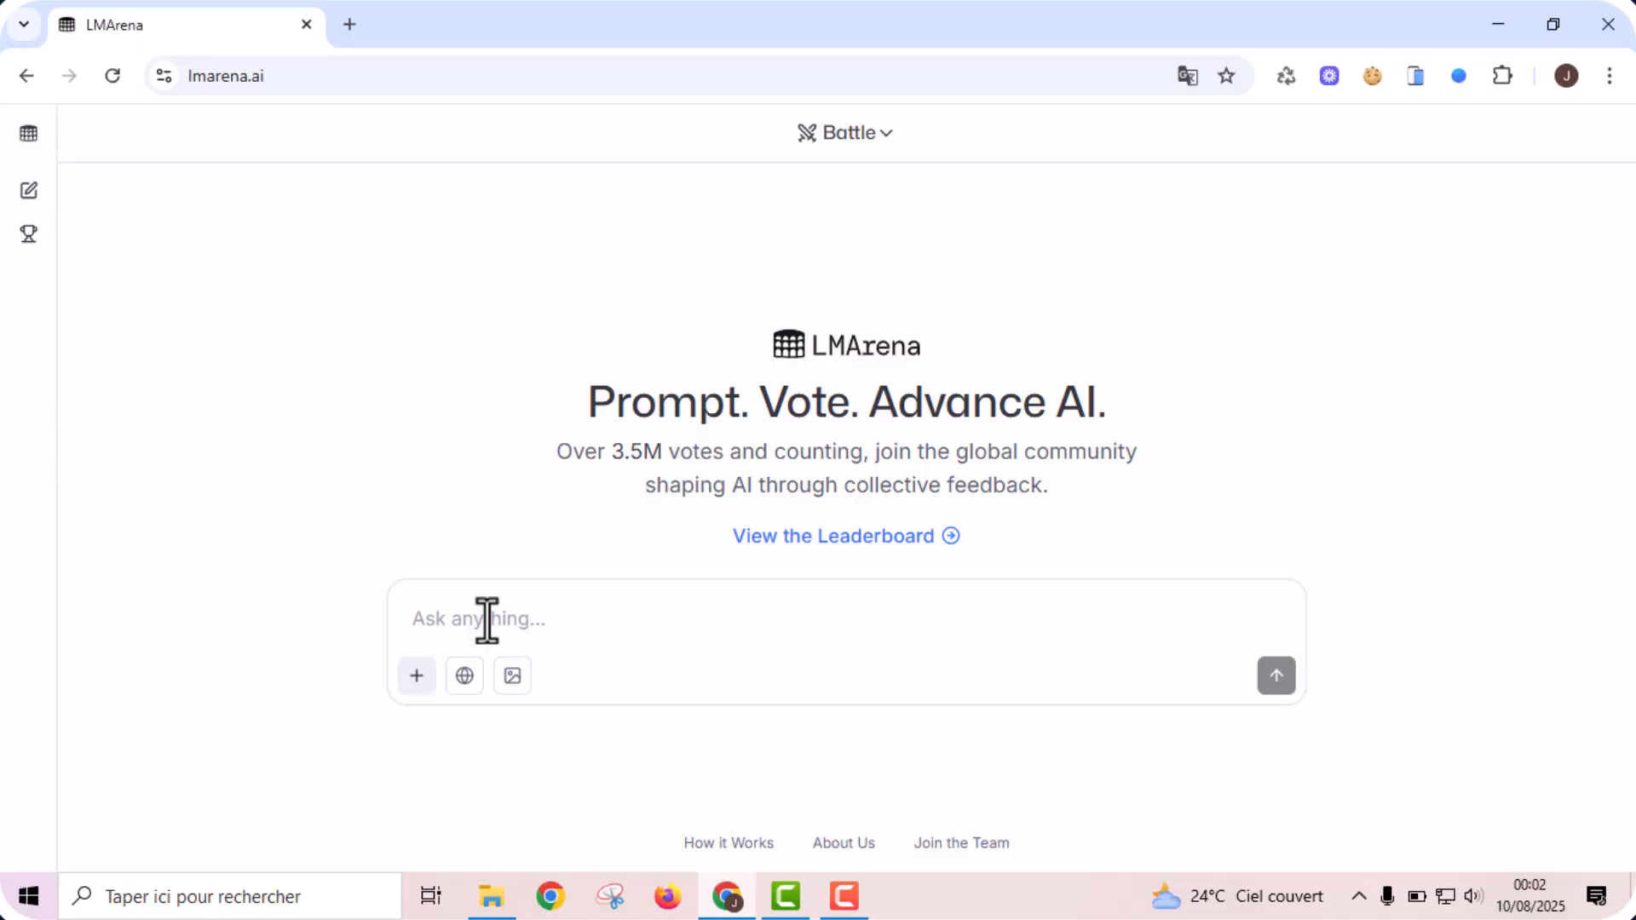
{"action": "left_click", "coordinate": [866, 132]}
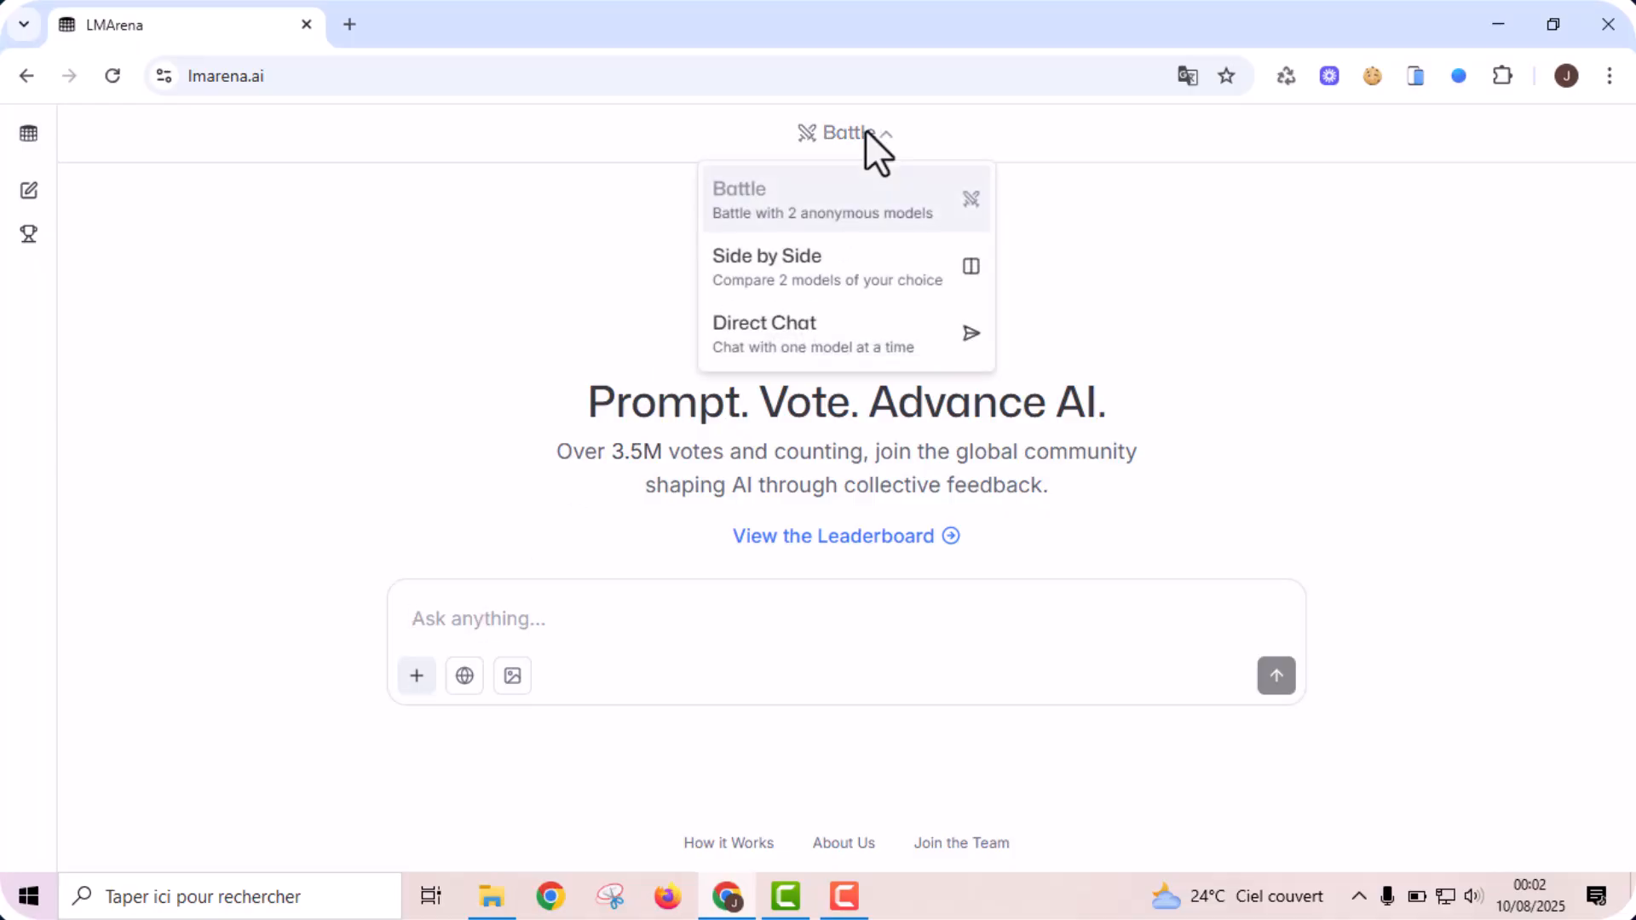
{"action": "left_click", "coordinate": [796, 340]}
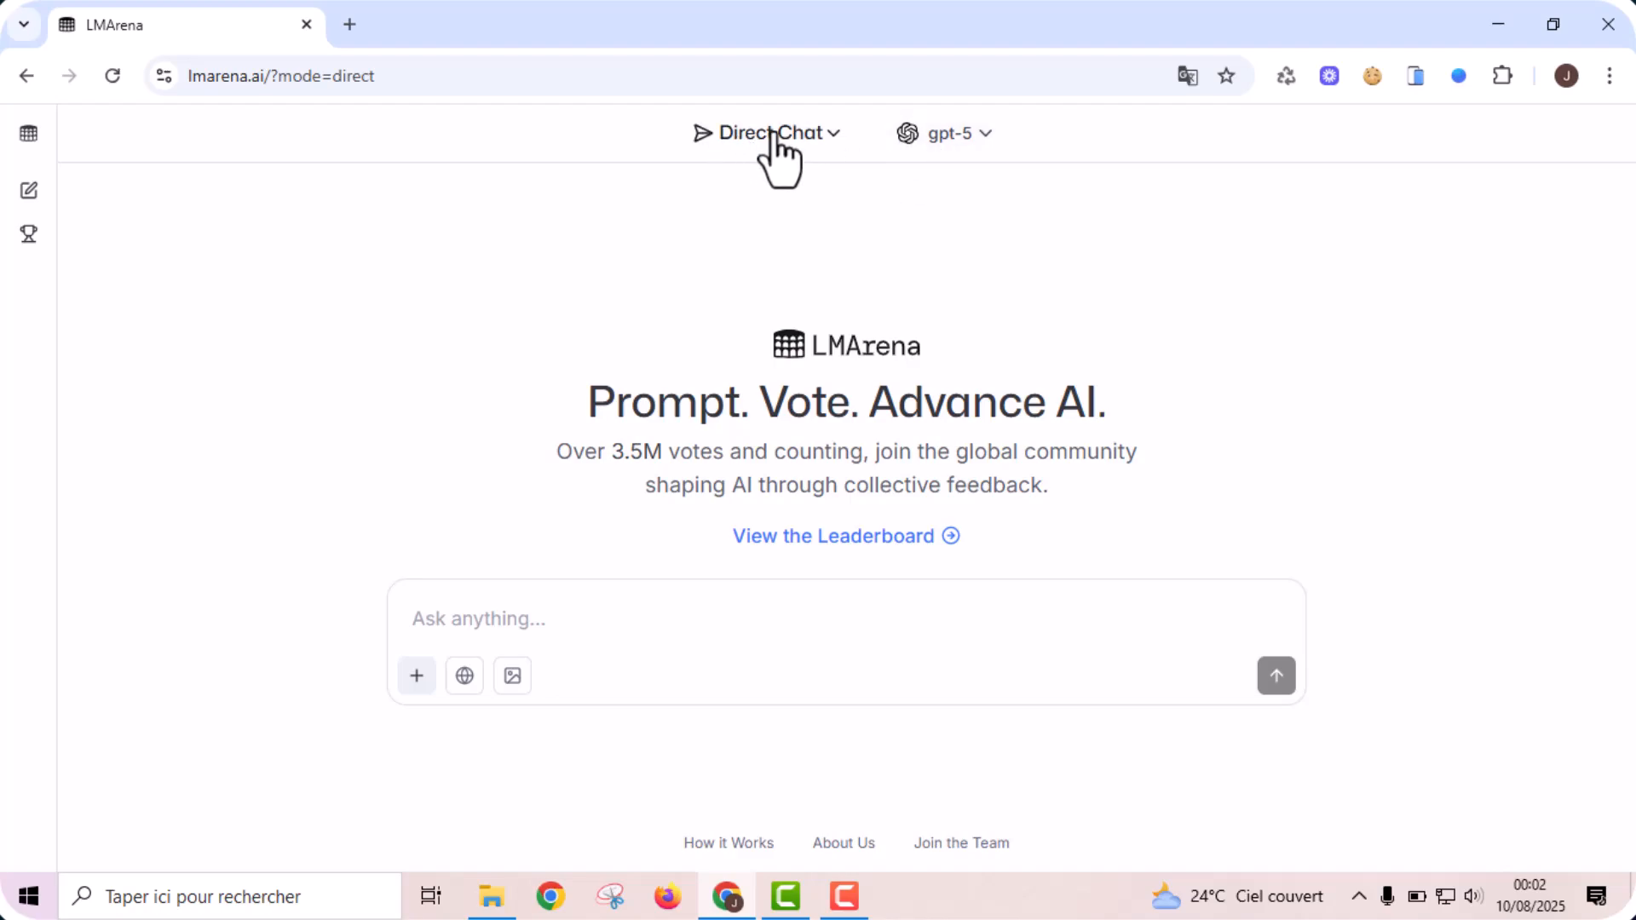
- Browse the available models, search them for "gpt" and select gpt-5 for the direct chat
{"action": "left_click", "coordinate": [961, 143]}
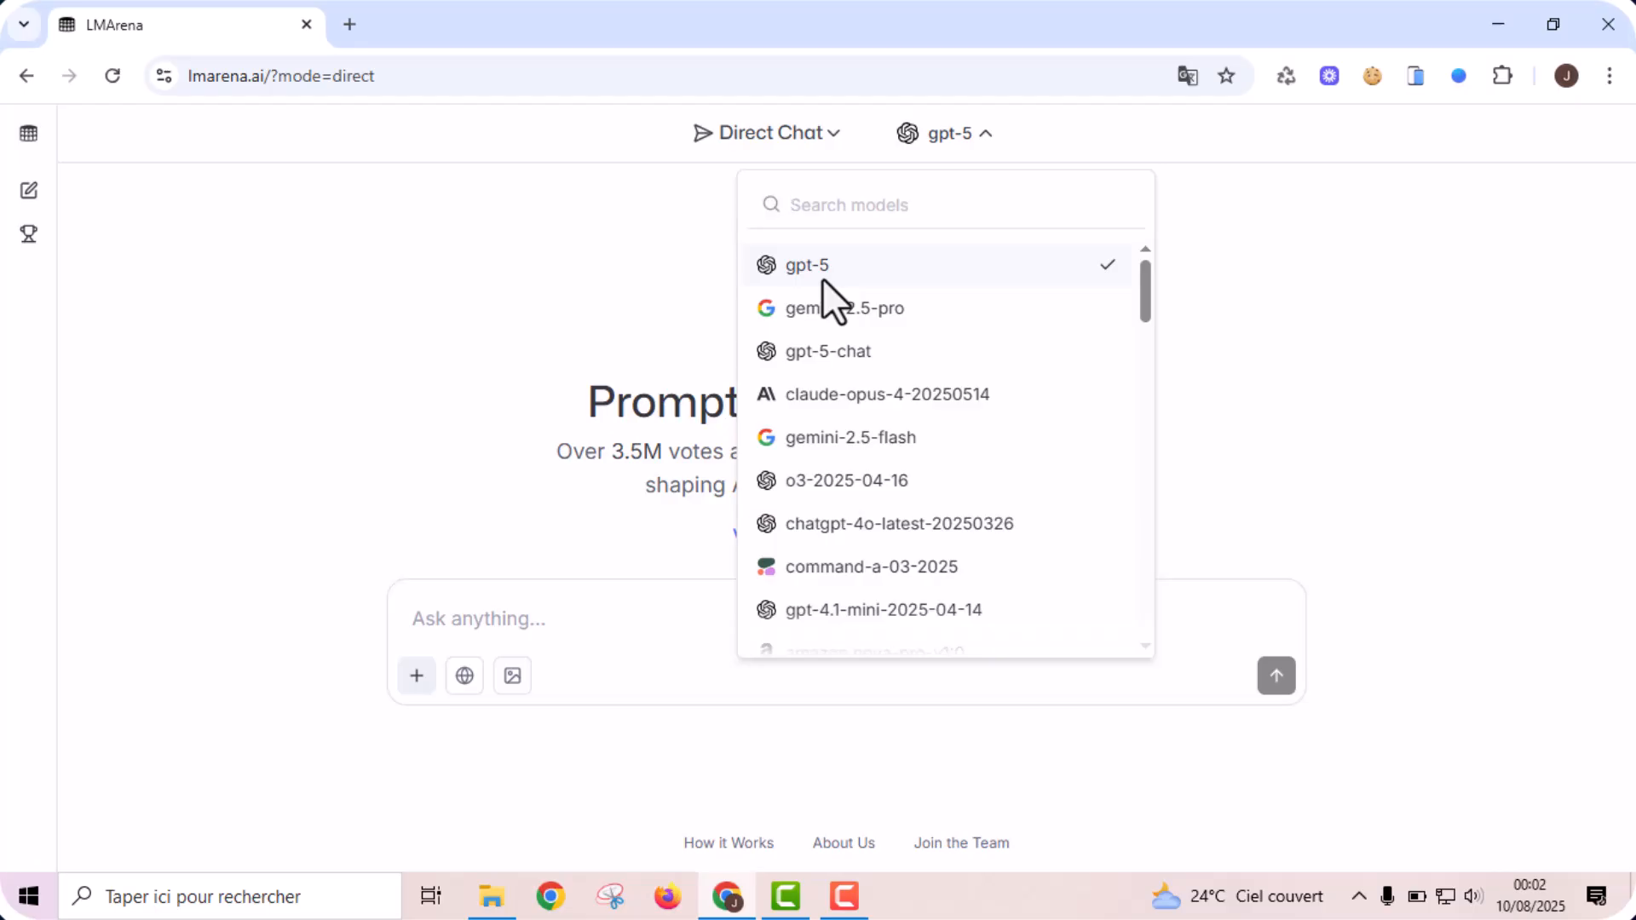
{"action": "left_click_drag", "start_coordinate": [1142, 287], "coordinate": [1142, 223]}
{"action": "left_click_drag", "start_coordinate": [1143, 272], "coordinate": [1143, 293]}
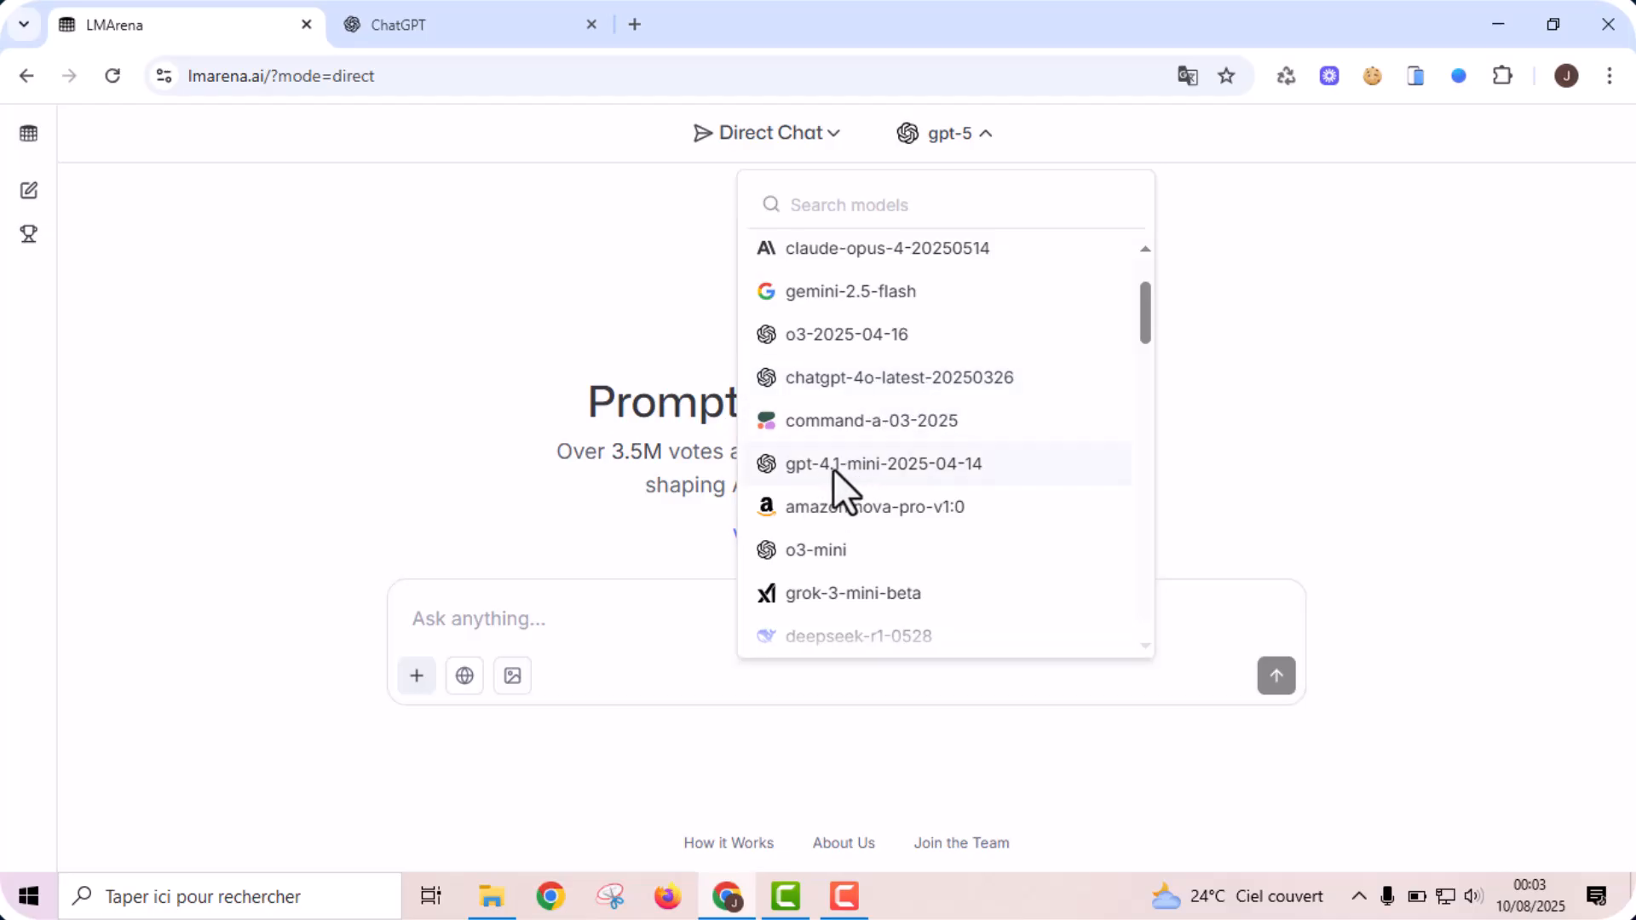
{"action": "scroll", "coordinate": [1145, 317], "scroll_direction": "down", "scroll_amount": 3}
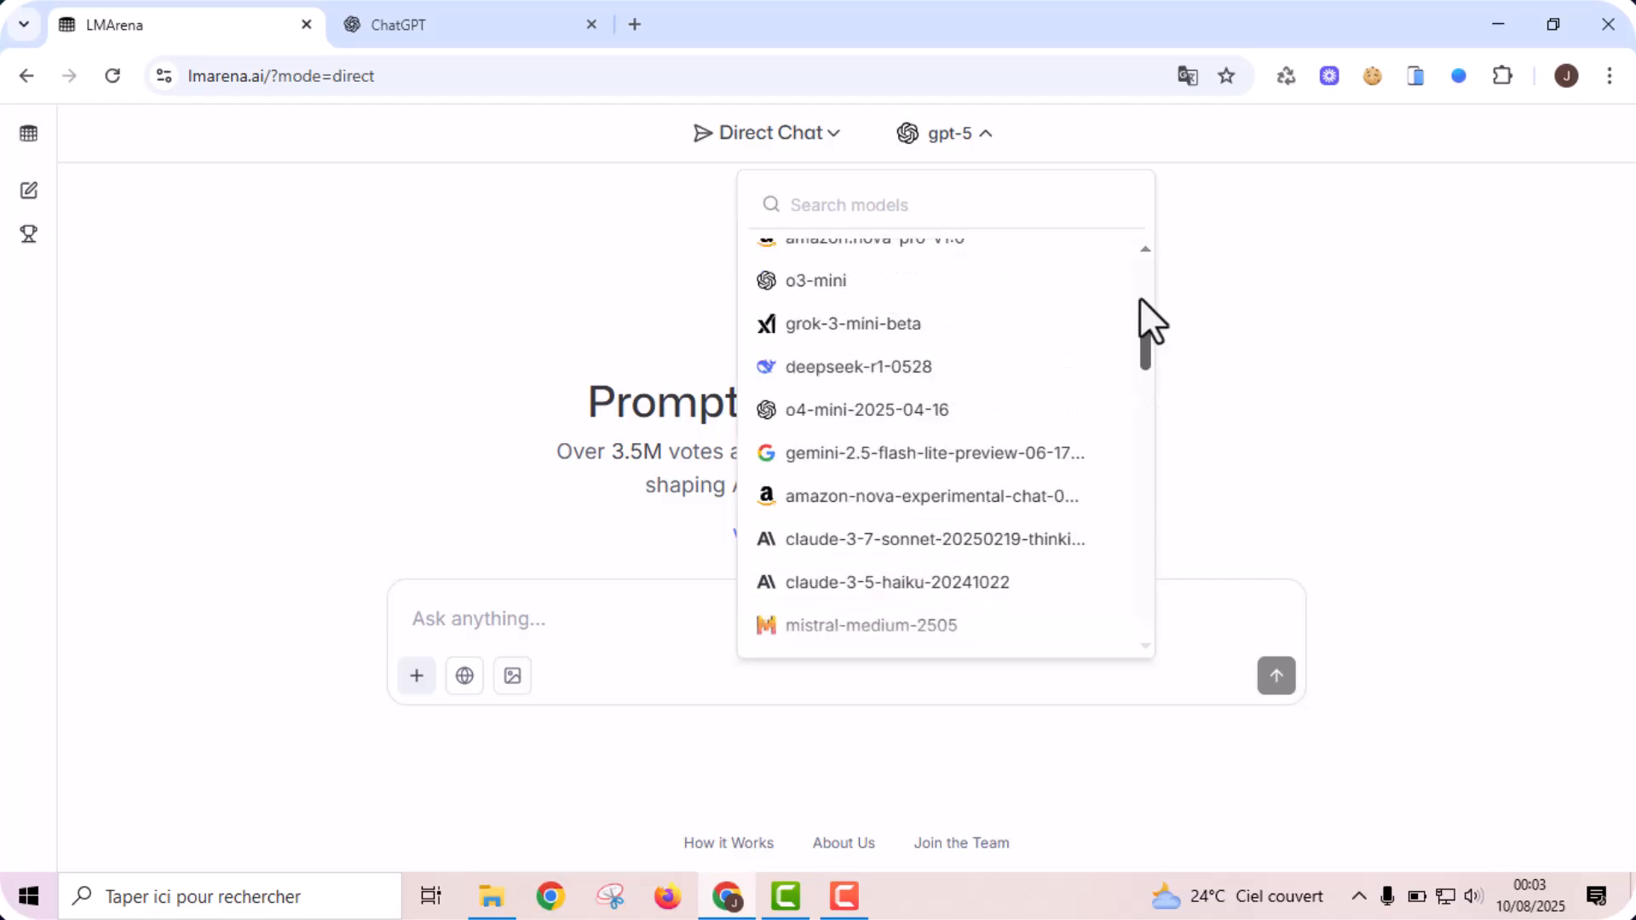
{"action": "scroll", "coordinate": [1132, 259], "scroll_direction": "up", "scroll_amount": 5}
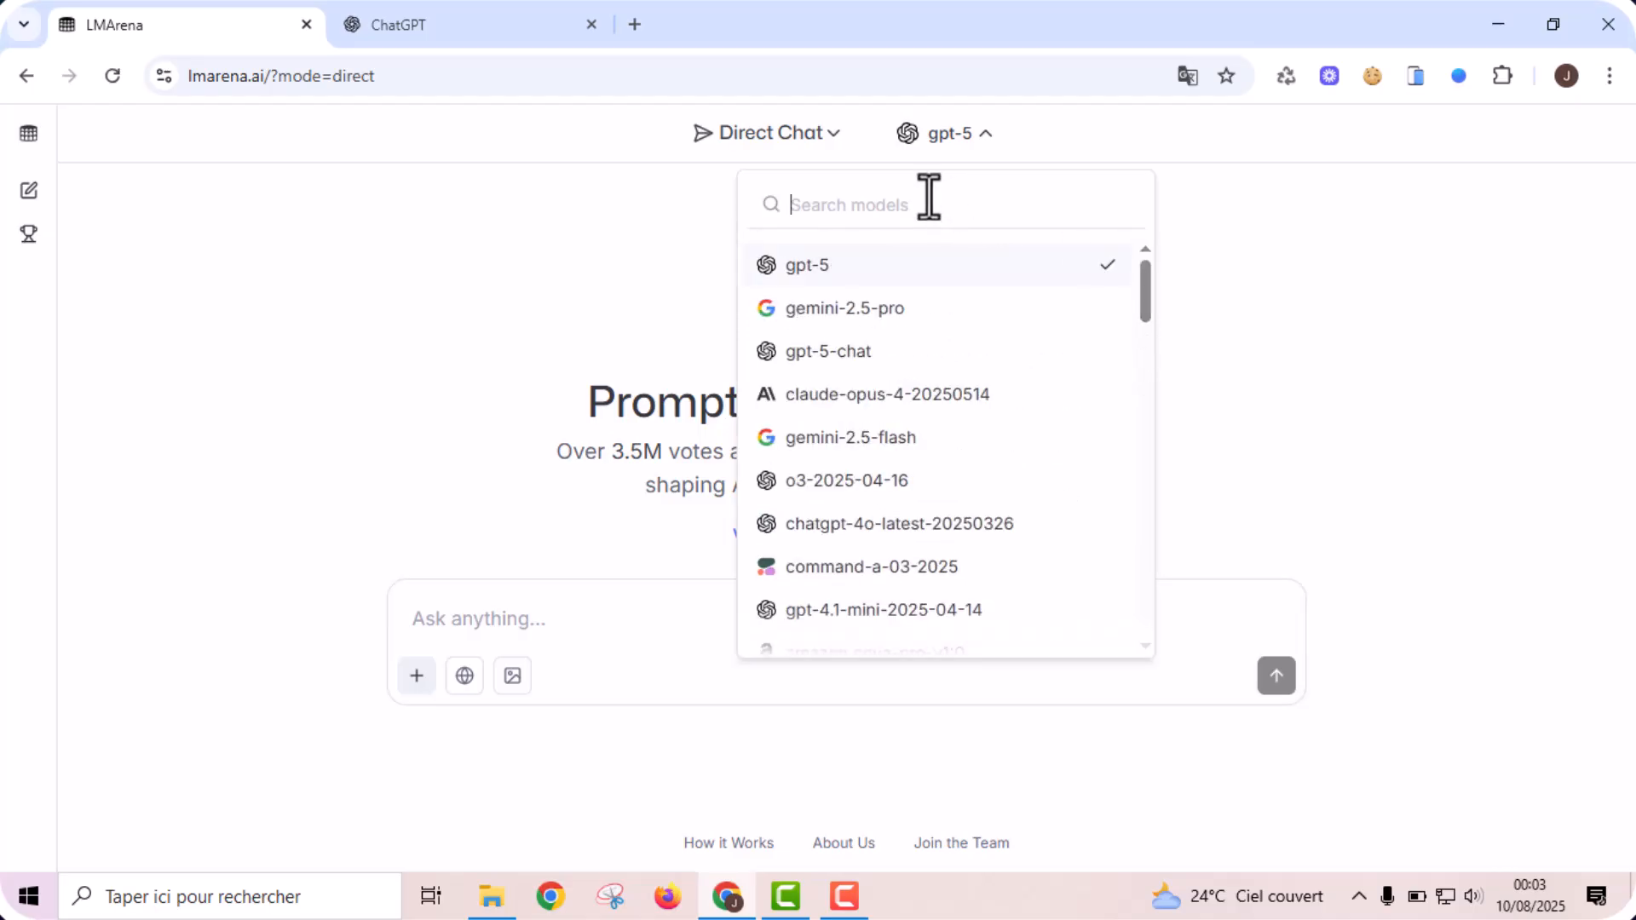
{"action": "type", "text": "gpt"}
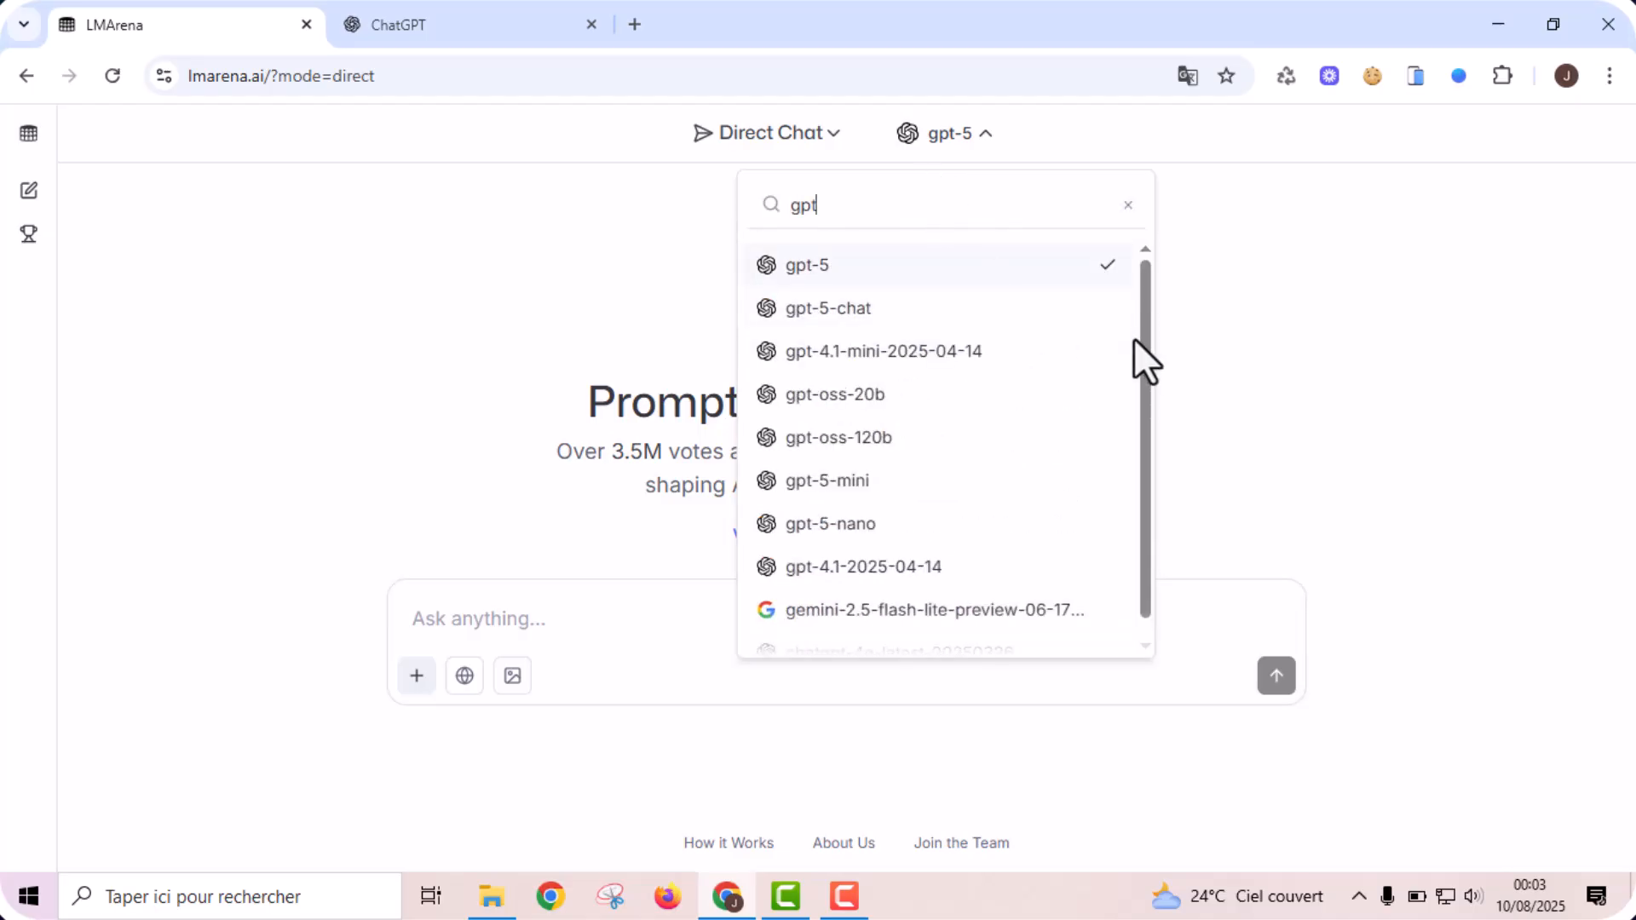
{"action": "scroll", "coordinate": [1143, 351], "scroll_direction": "down", "scroll_amount": 2}
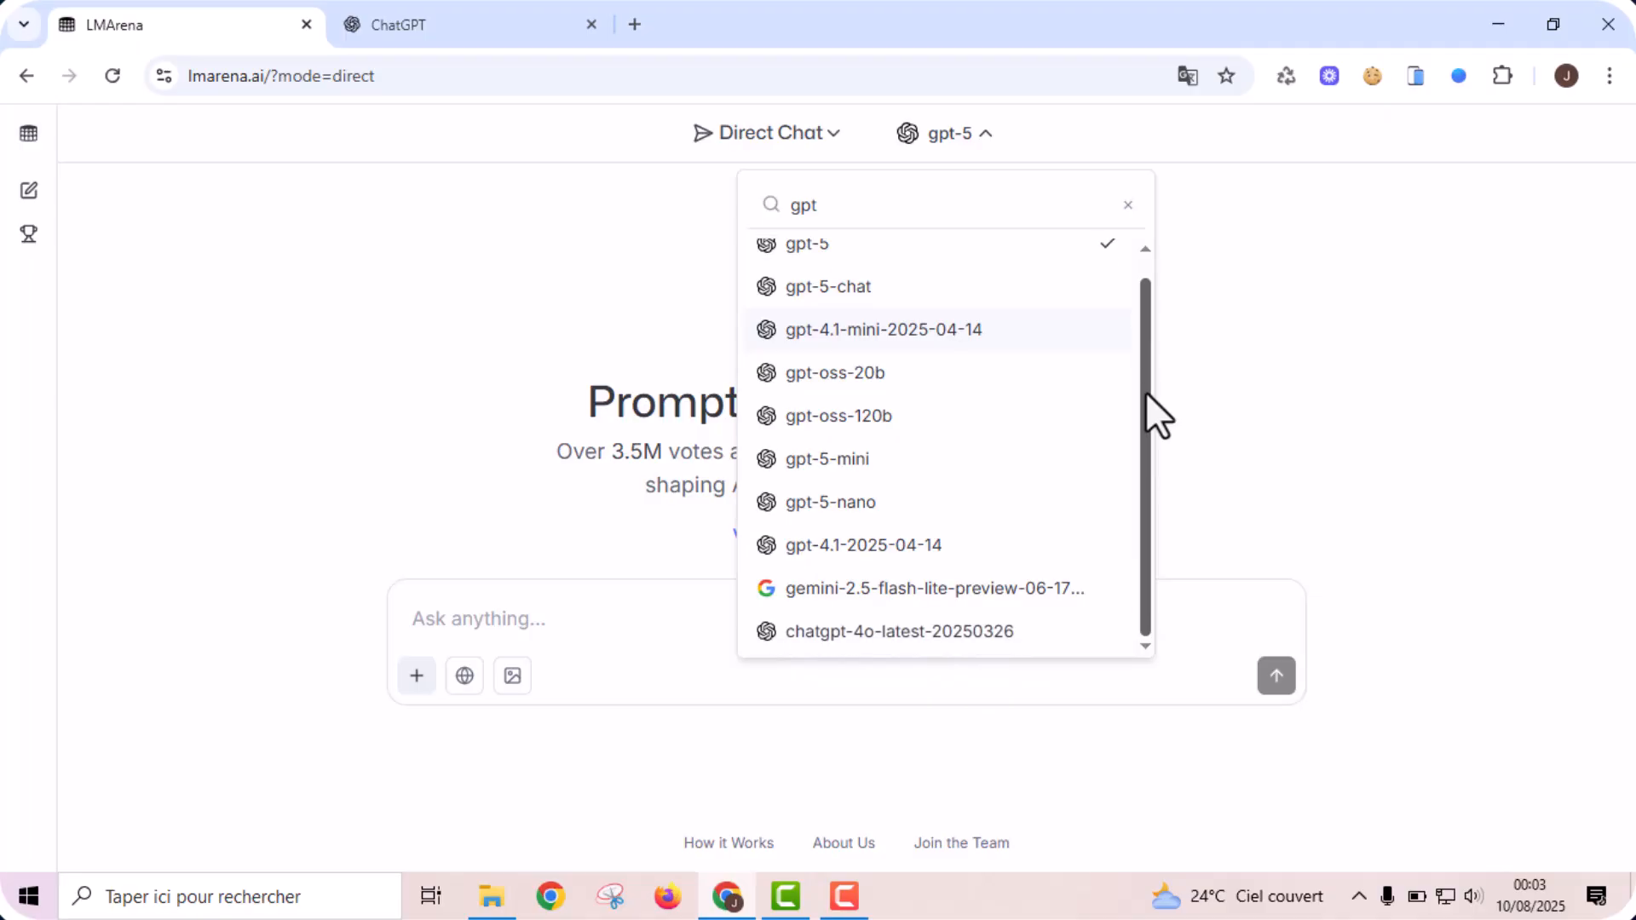
{"action": "scroll", "coordinate": [1147, 385], "scroll_direction": "up", "scroll_amount": 1}
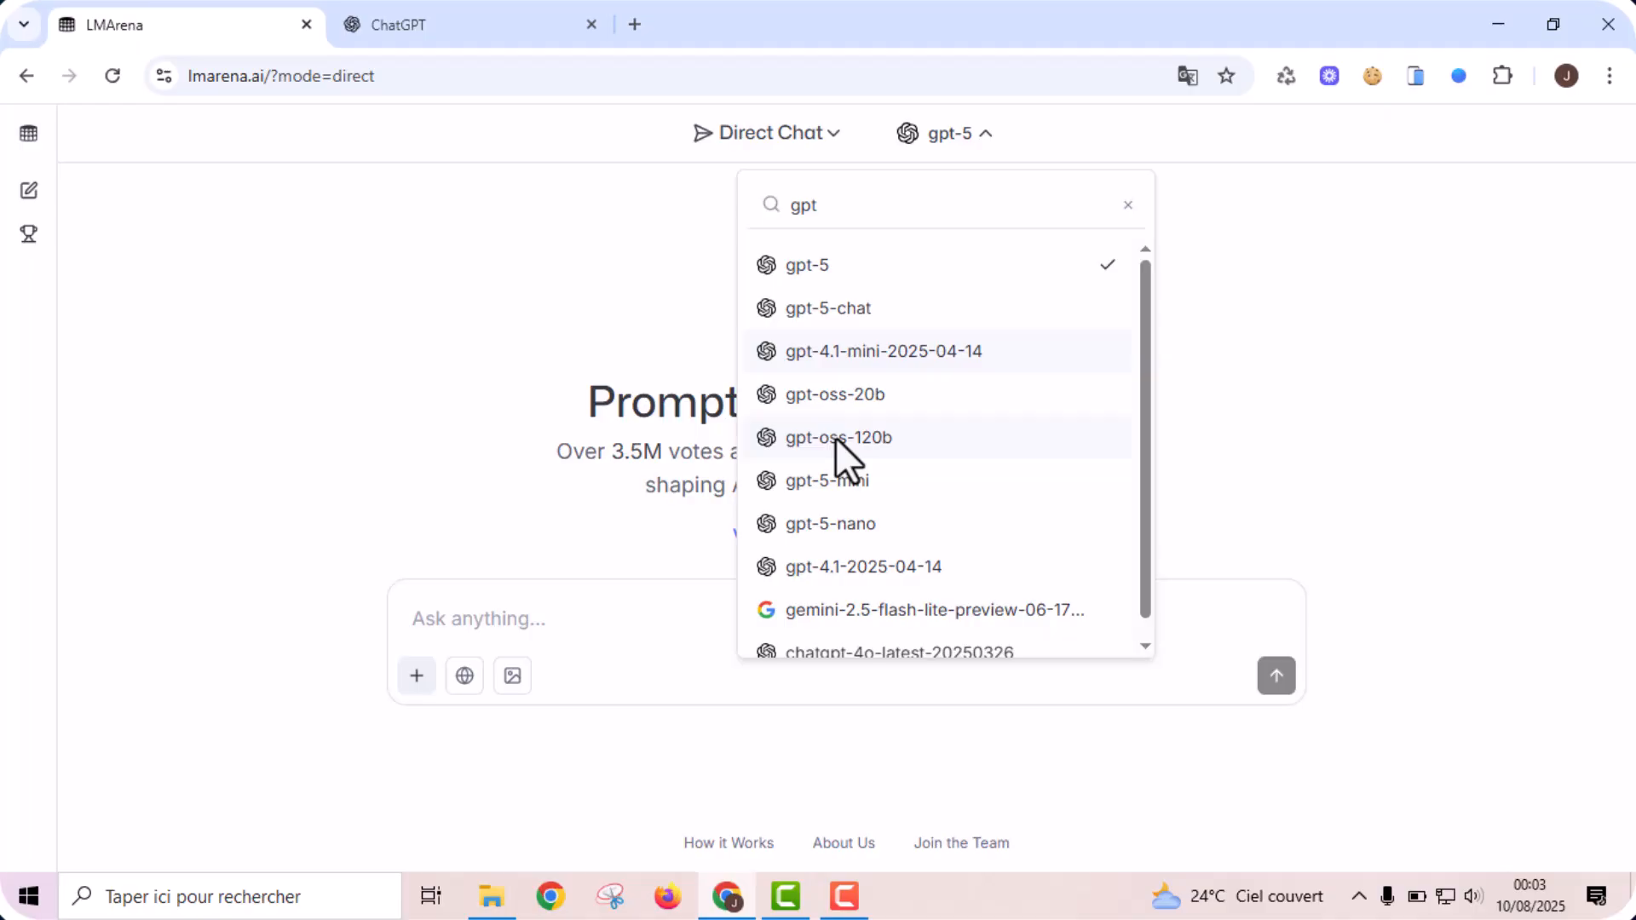
{"action": "left_click", "coordinate": [808, 264]}
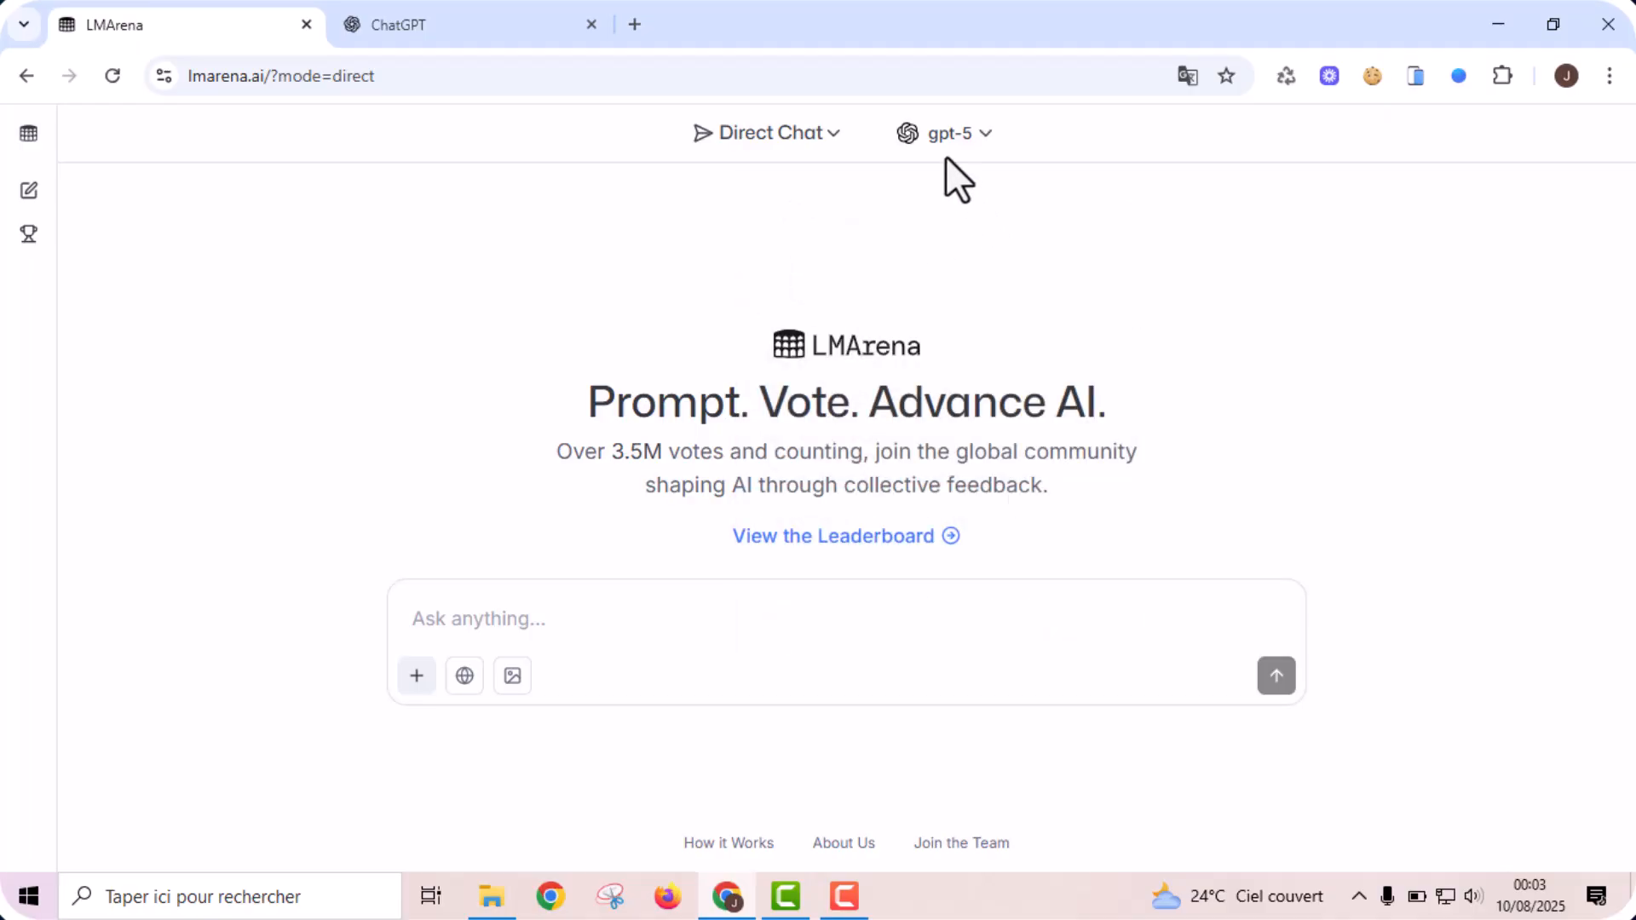
- Send gpt-5 the question "qu'est-ce que tu peux faire ?" and agree to the Terms of Use & Privacy Policy
{"action": "left_click", "coordinate": [567, 622]}
{"action": "type", "text": "qu'est"}
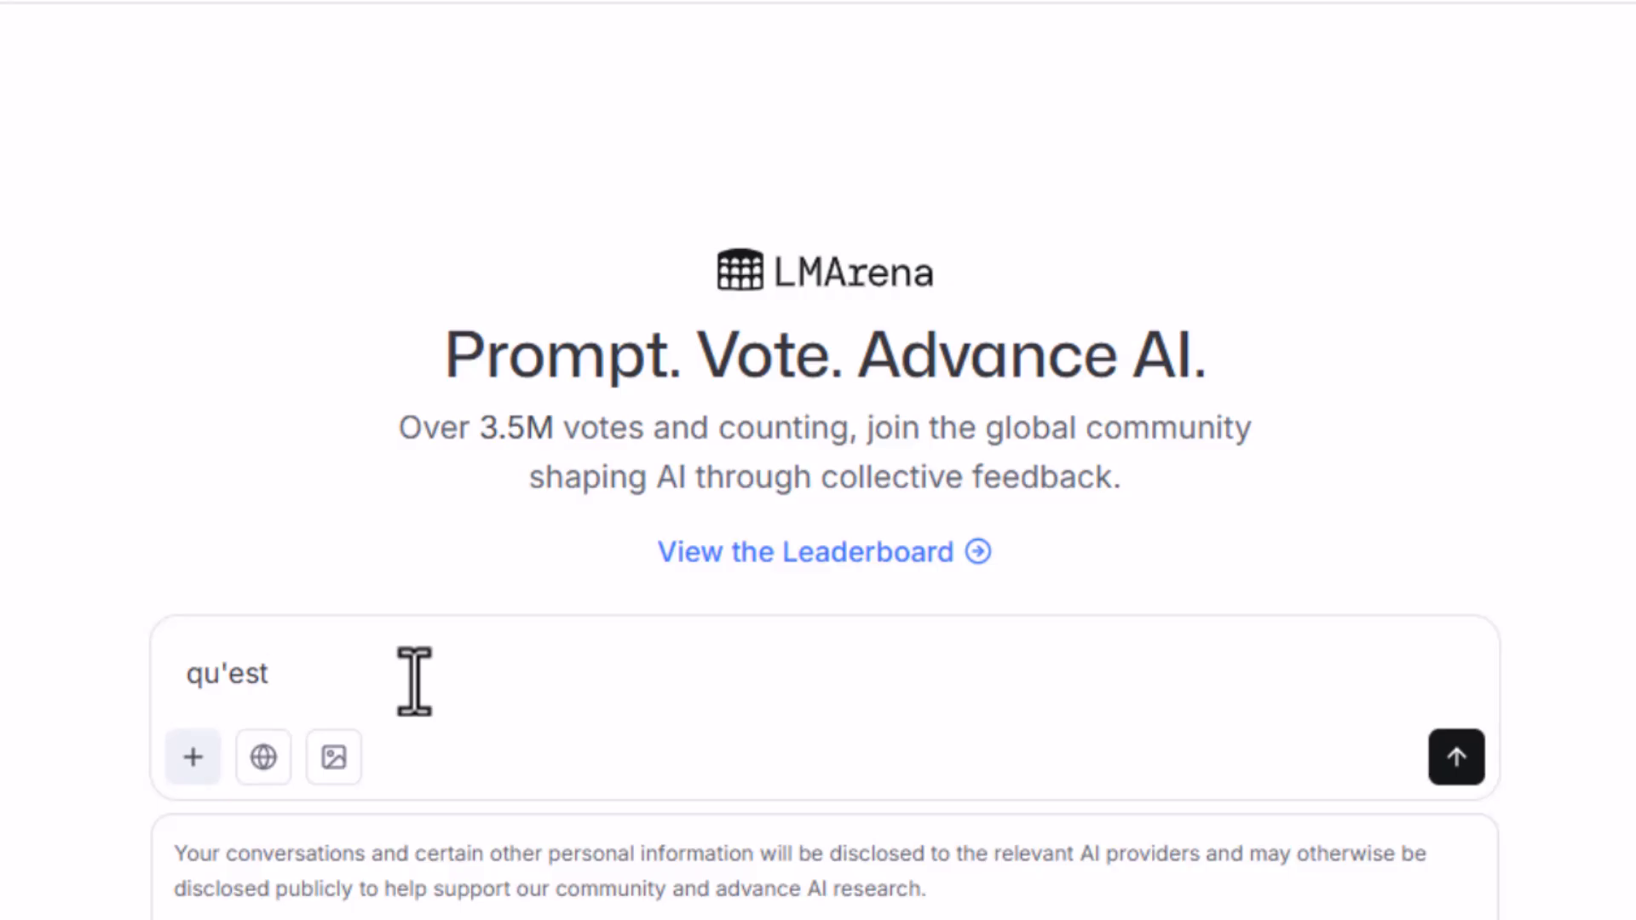
{"action": "type", "text": "-ce que tu"}
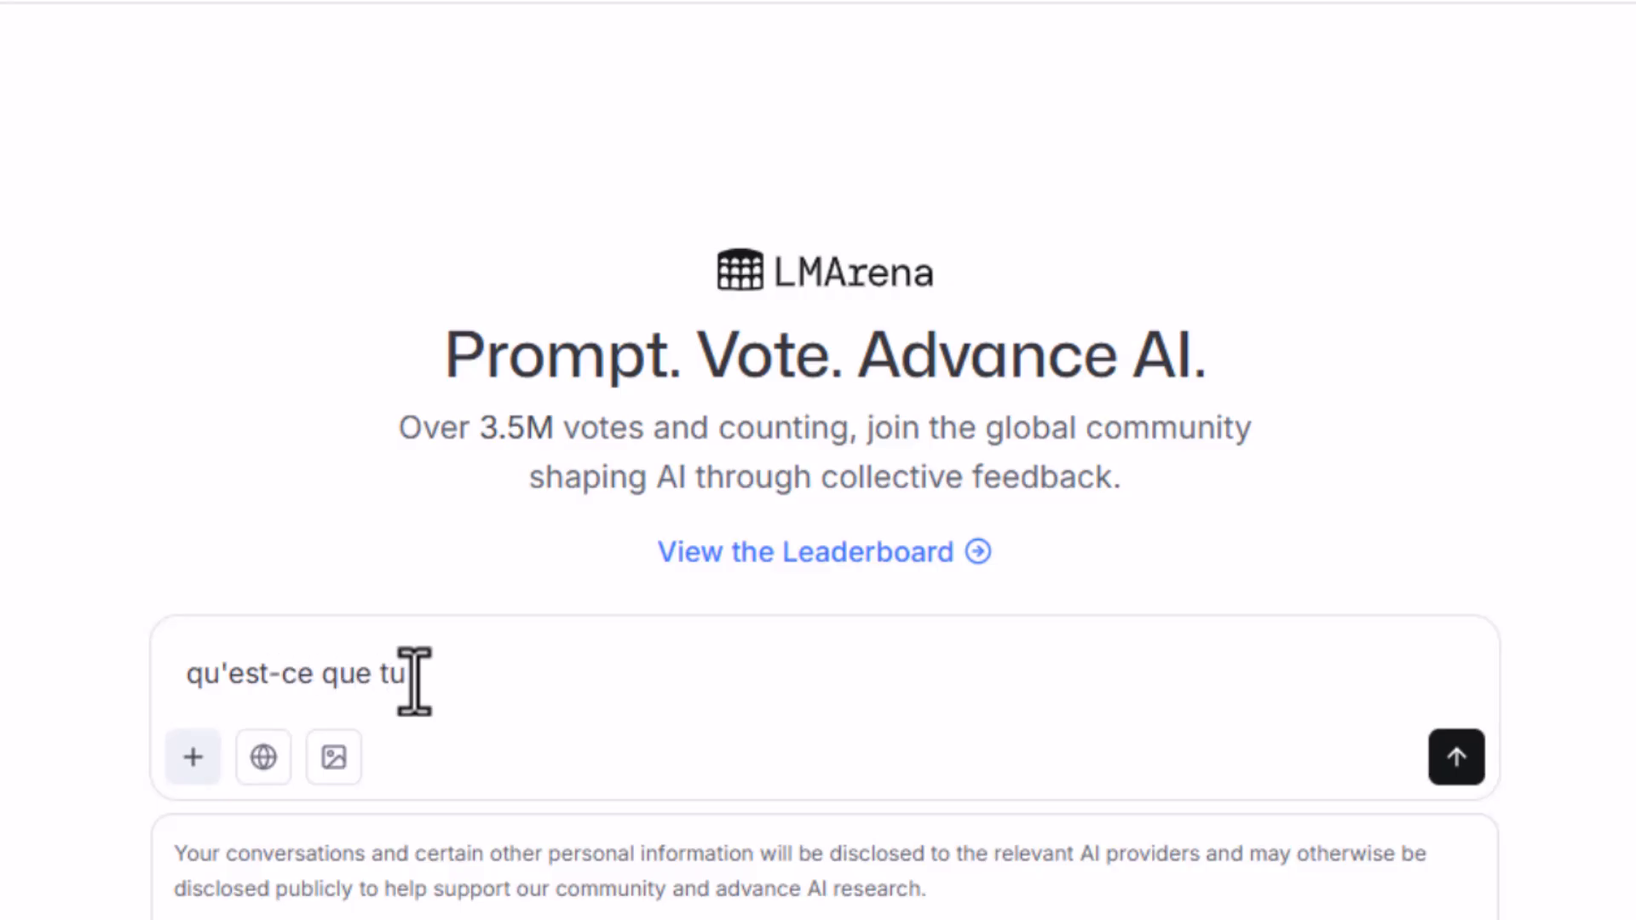
{"action": "type", "text": " peux fair"}
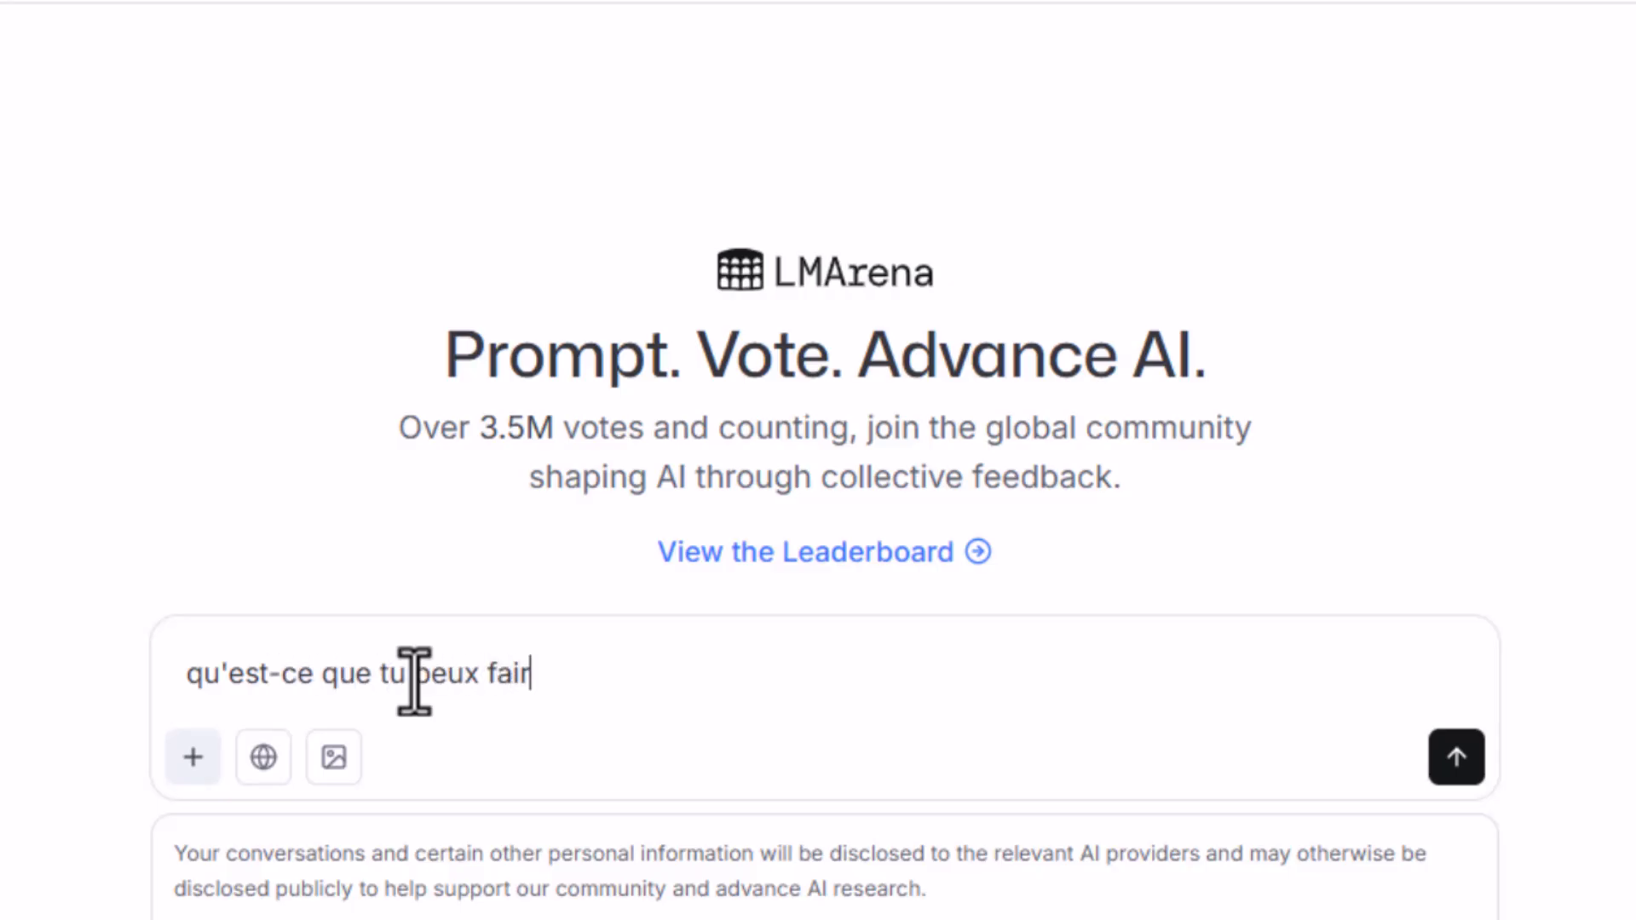
{"action": "type", "text": "e ?"}
{"action": "key", "text": "Return"}
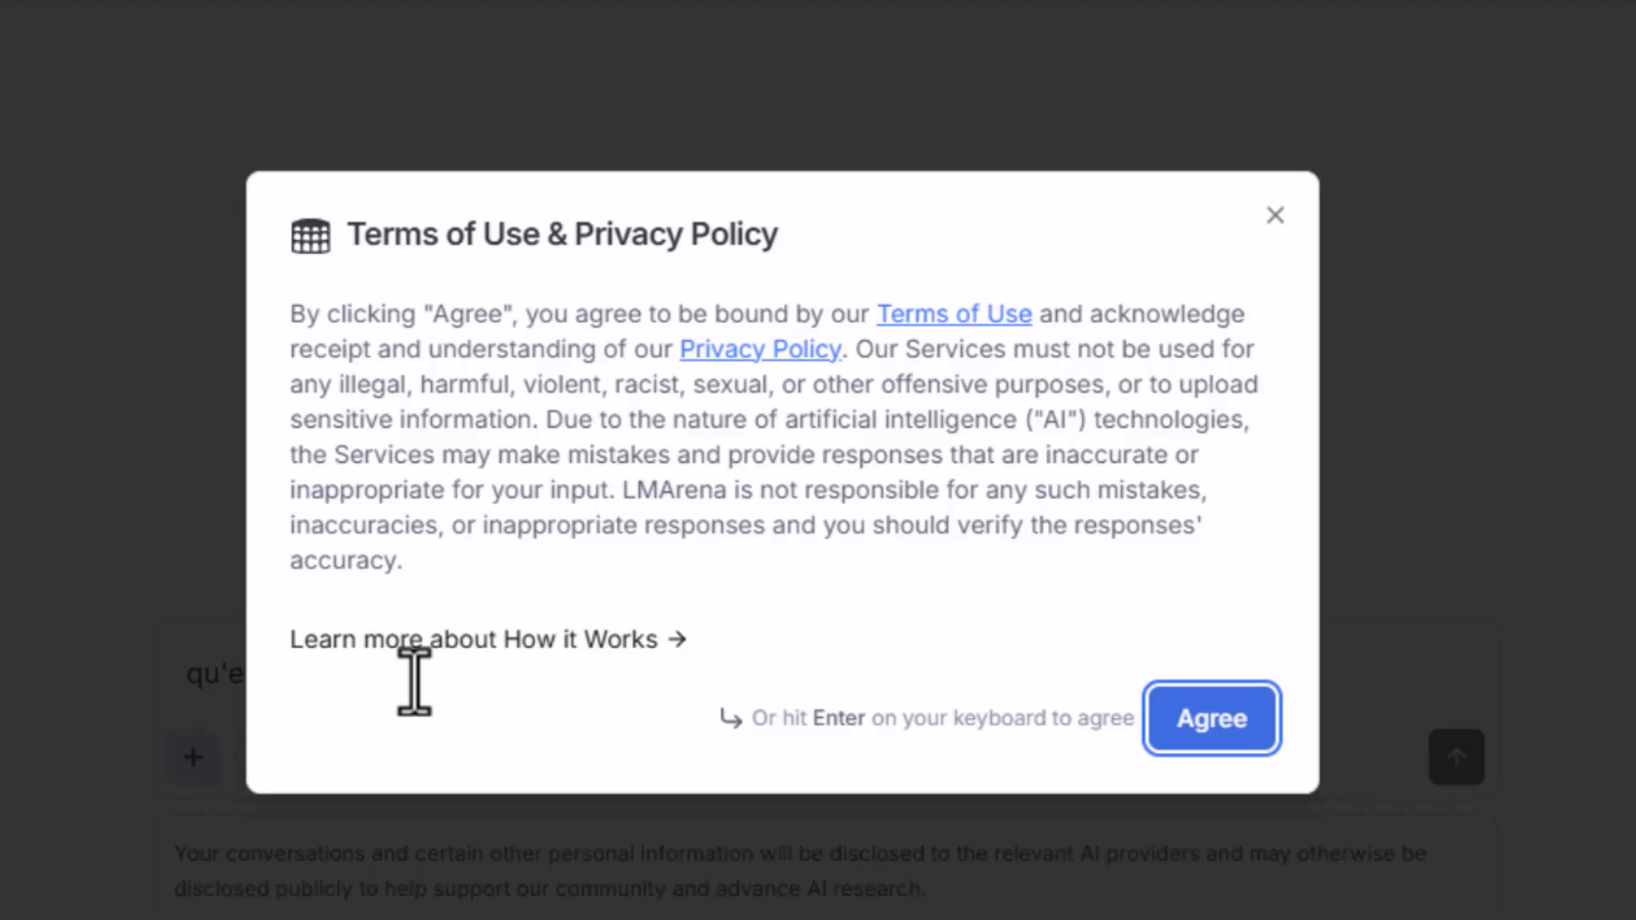
{"action": "left_click", "coordinate": [675, 469]}
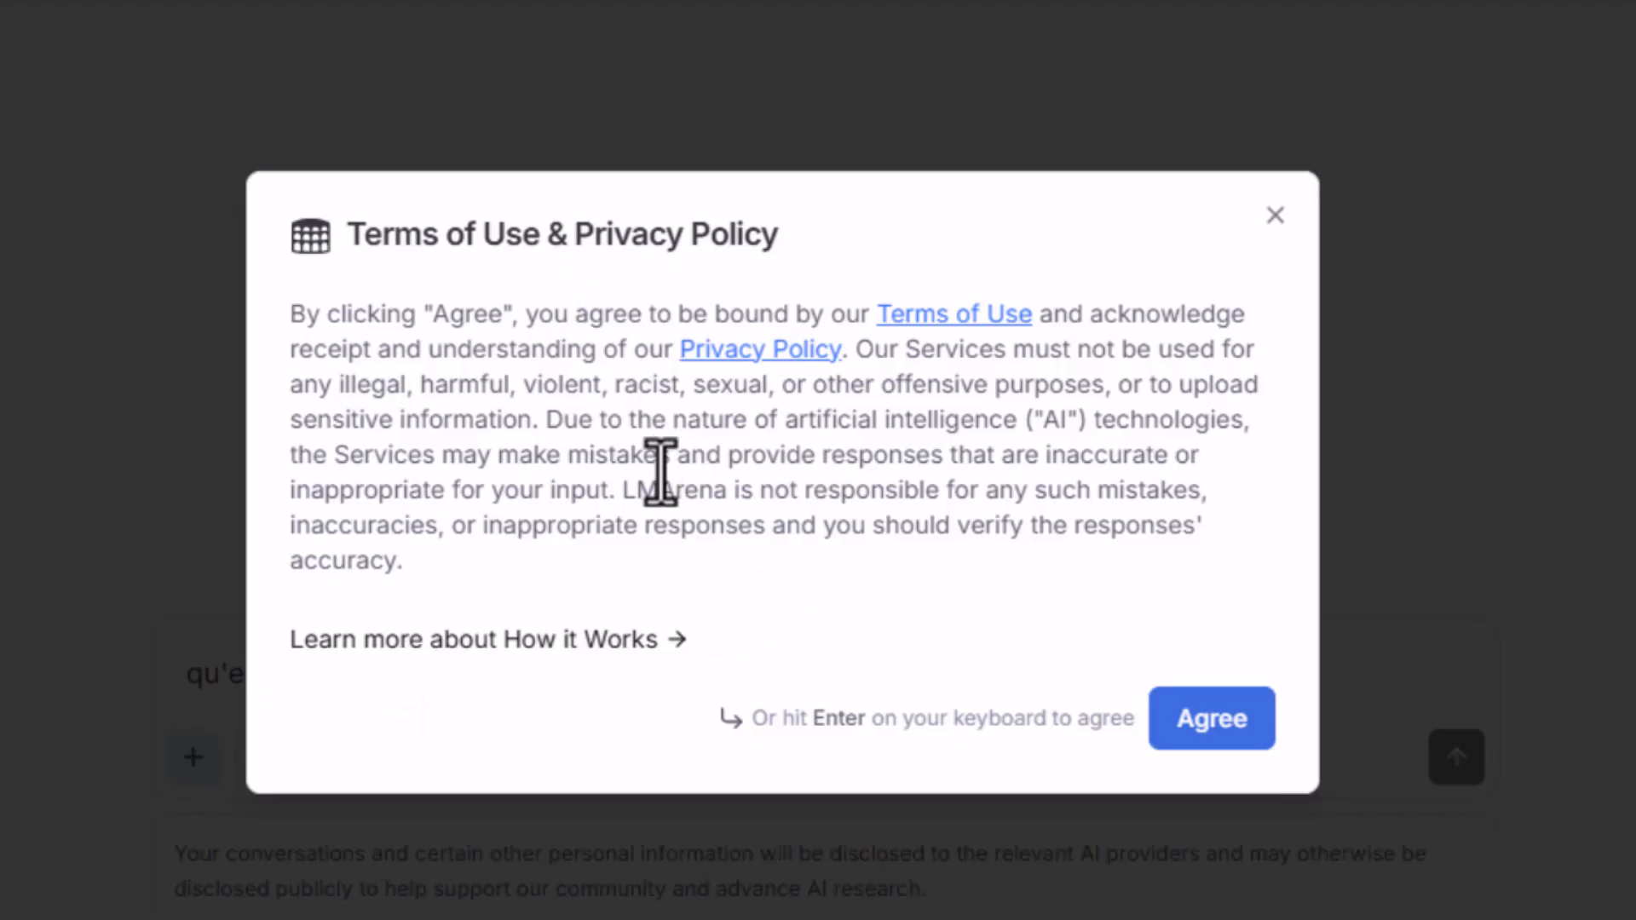
{"action": "left_click", "coordinate": [1234, 733]}
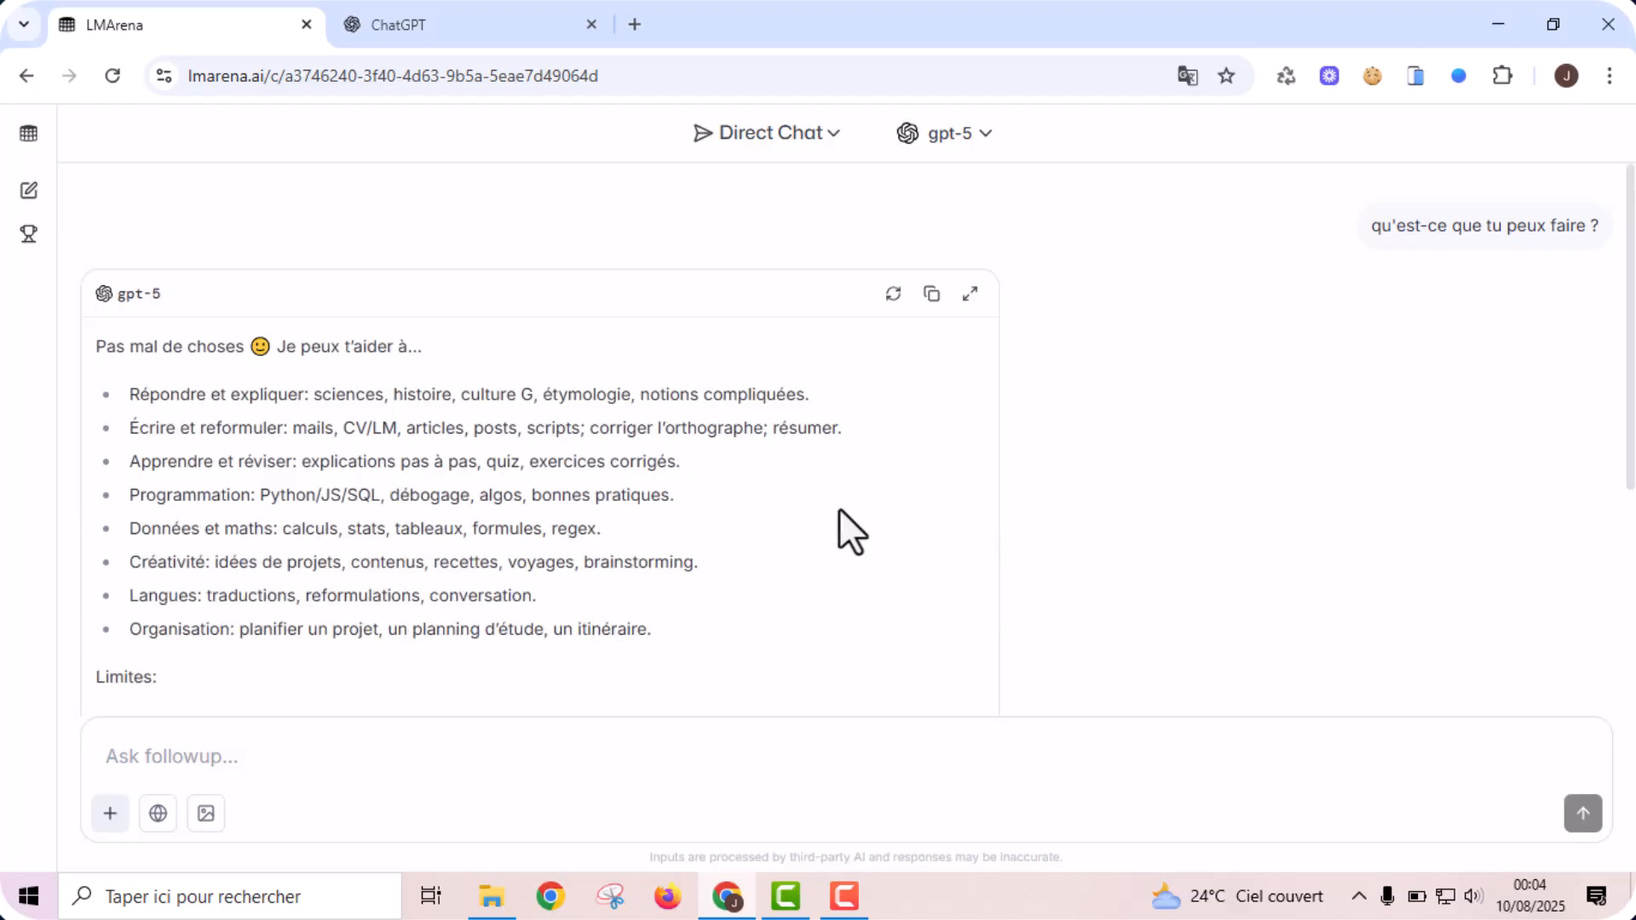
- Attach the image flux_dev_example.png from the Téléchargements folder to the follow-up message
{"action": "scroll", "coordinate": [838, 508], "scroll_direction": "down", "scroll_amount": 5}
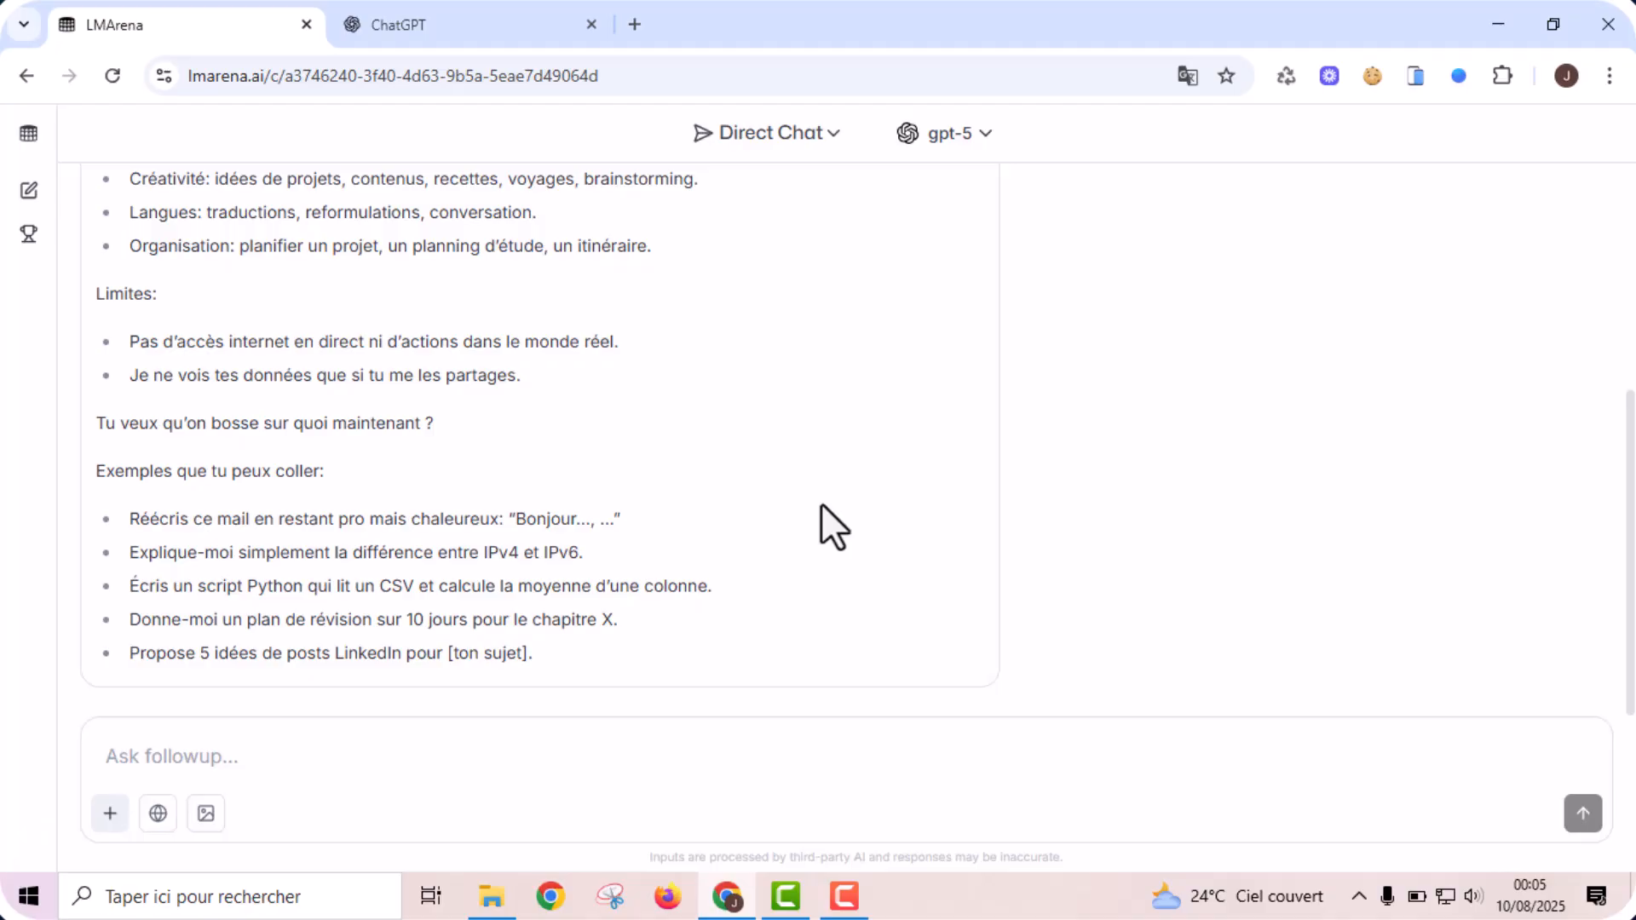
{"action": "left_click", "coordinate": [111, 814]}
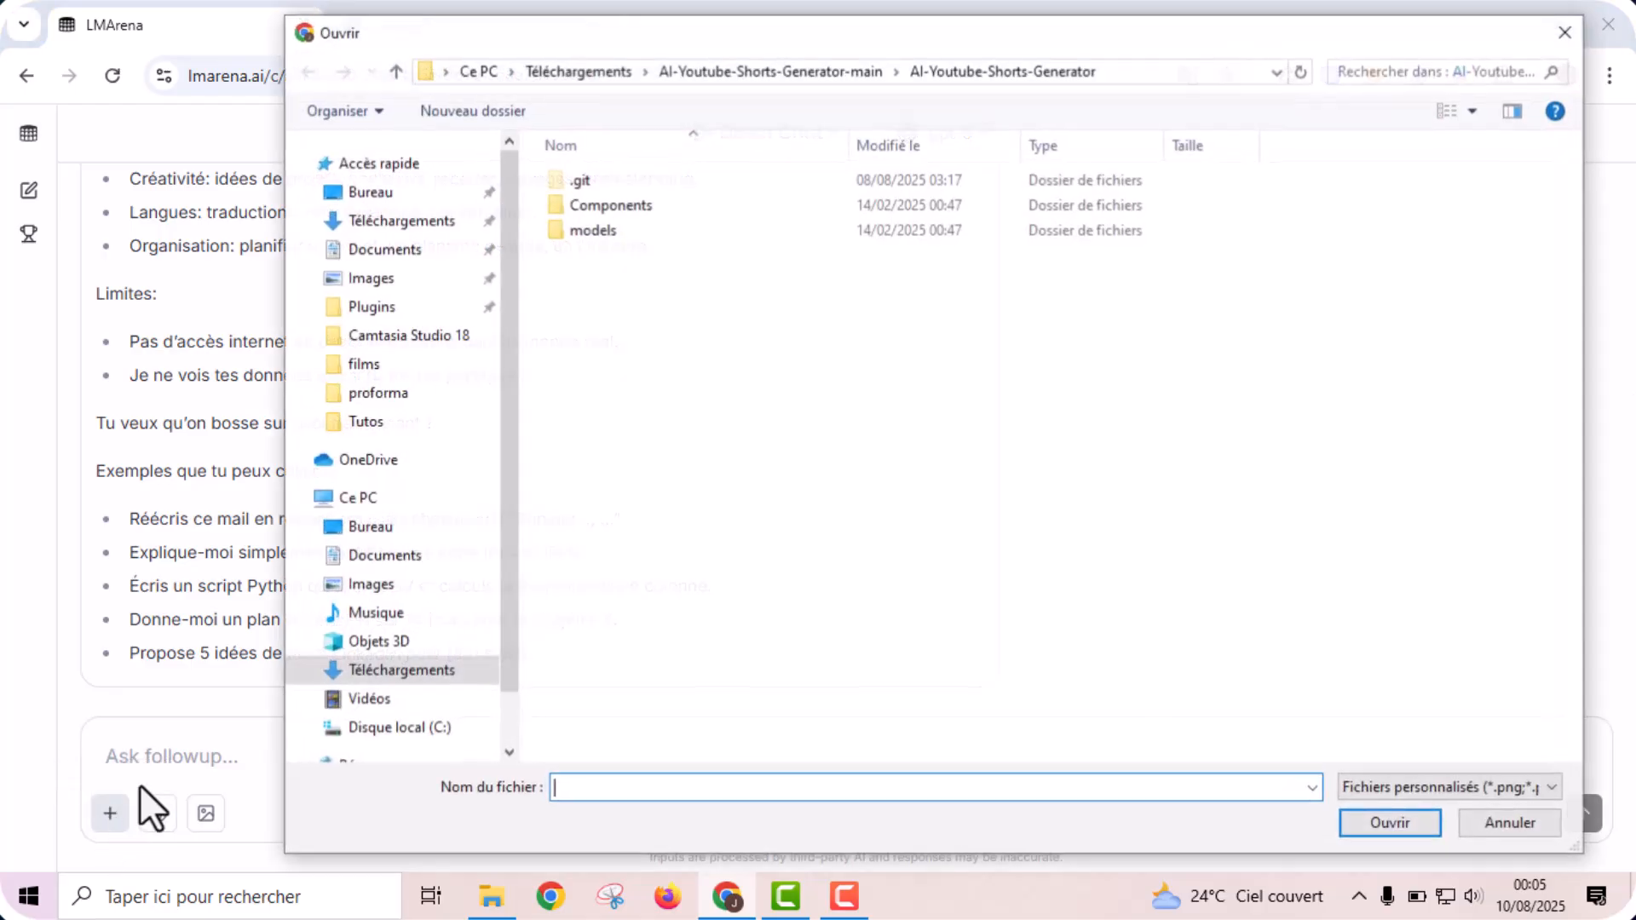
{"action": "left_click", "coordinate": [407, 224]}
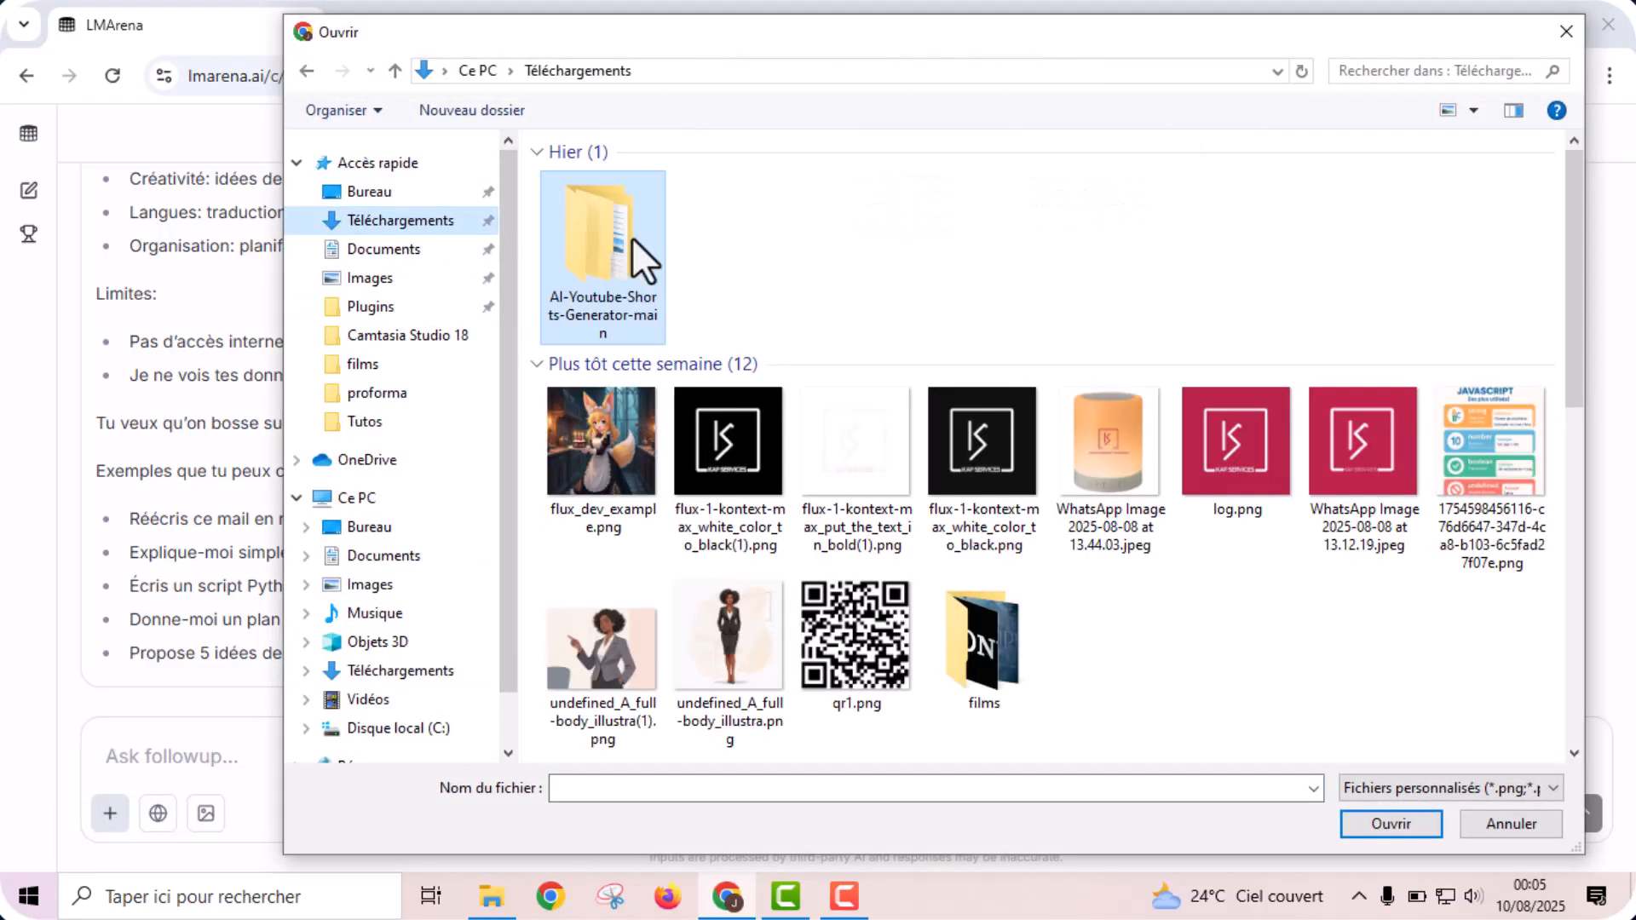
{"action": "double_click", "coordinate": [592, 467]}
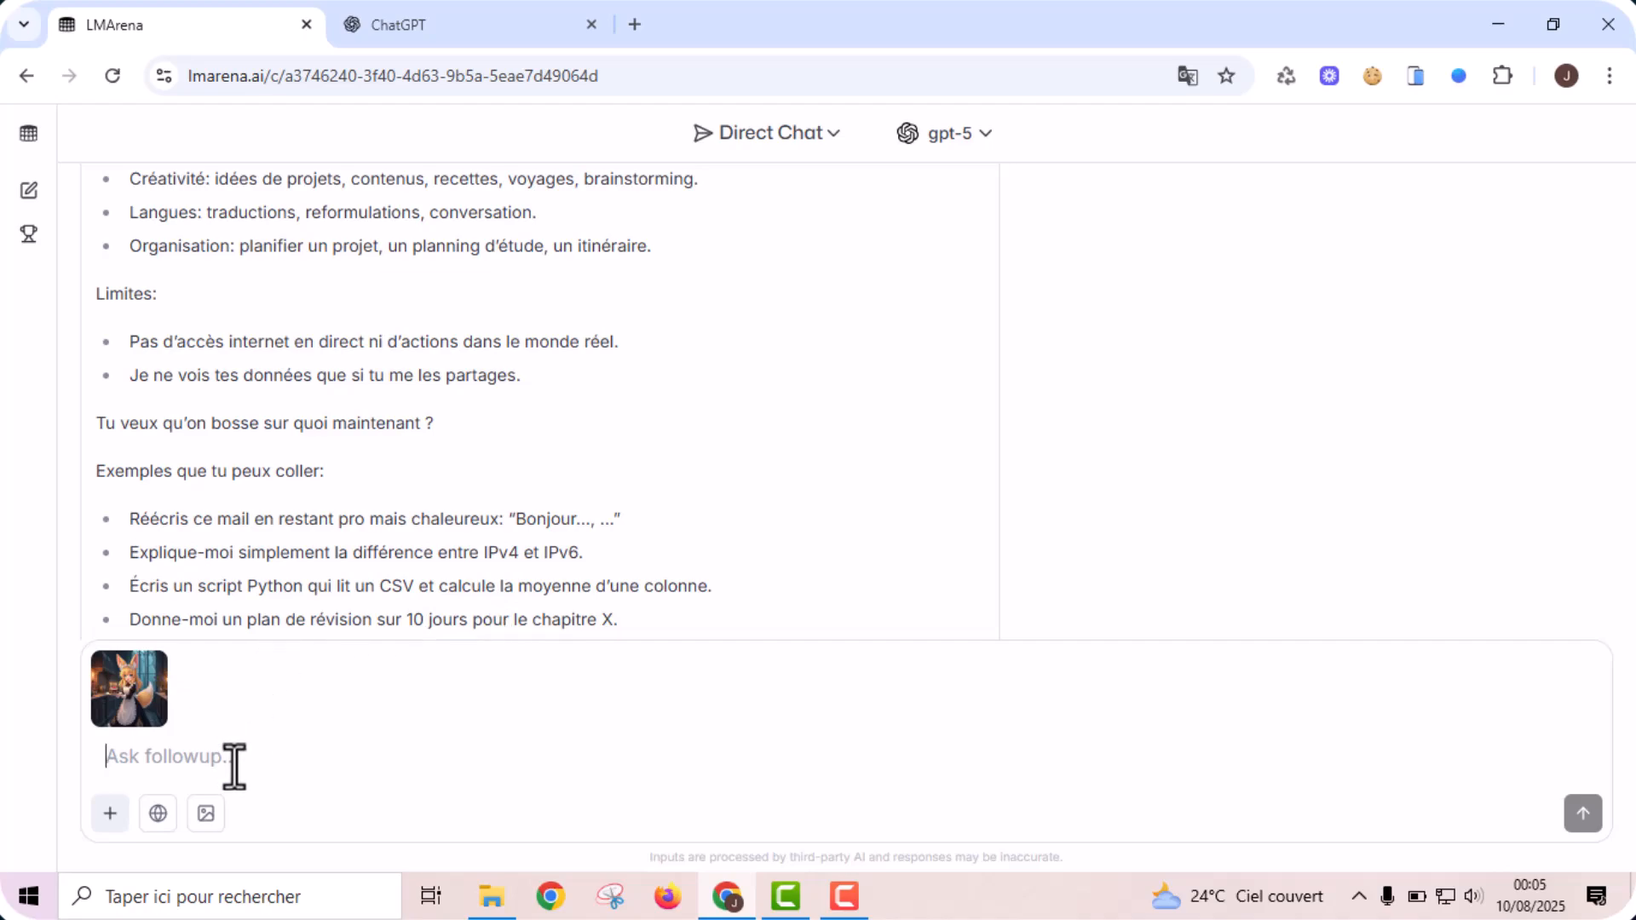
- Ask "qu'est ce que tu vois sur l'image ?" about the attached image and send the message
{"action": "type", "text": "qu'est ce qu"}
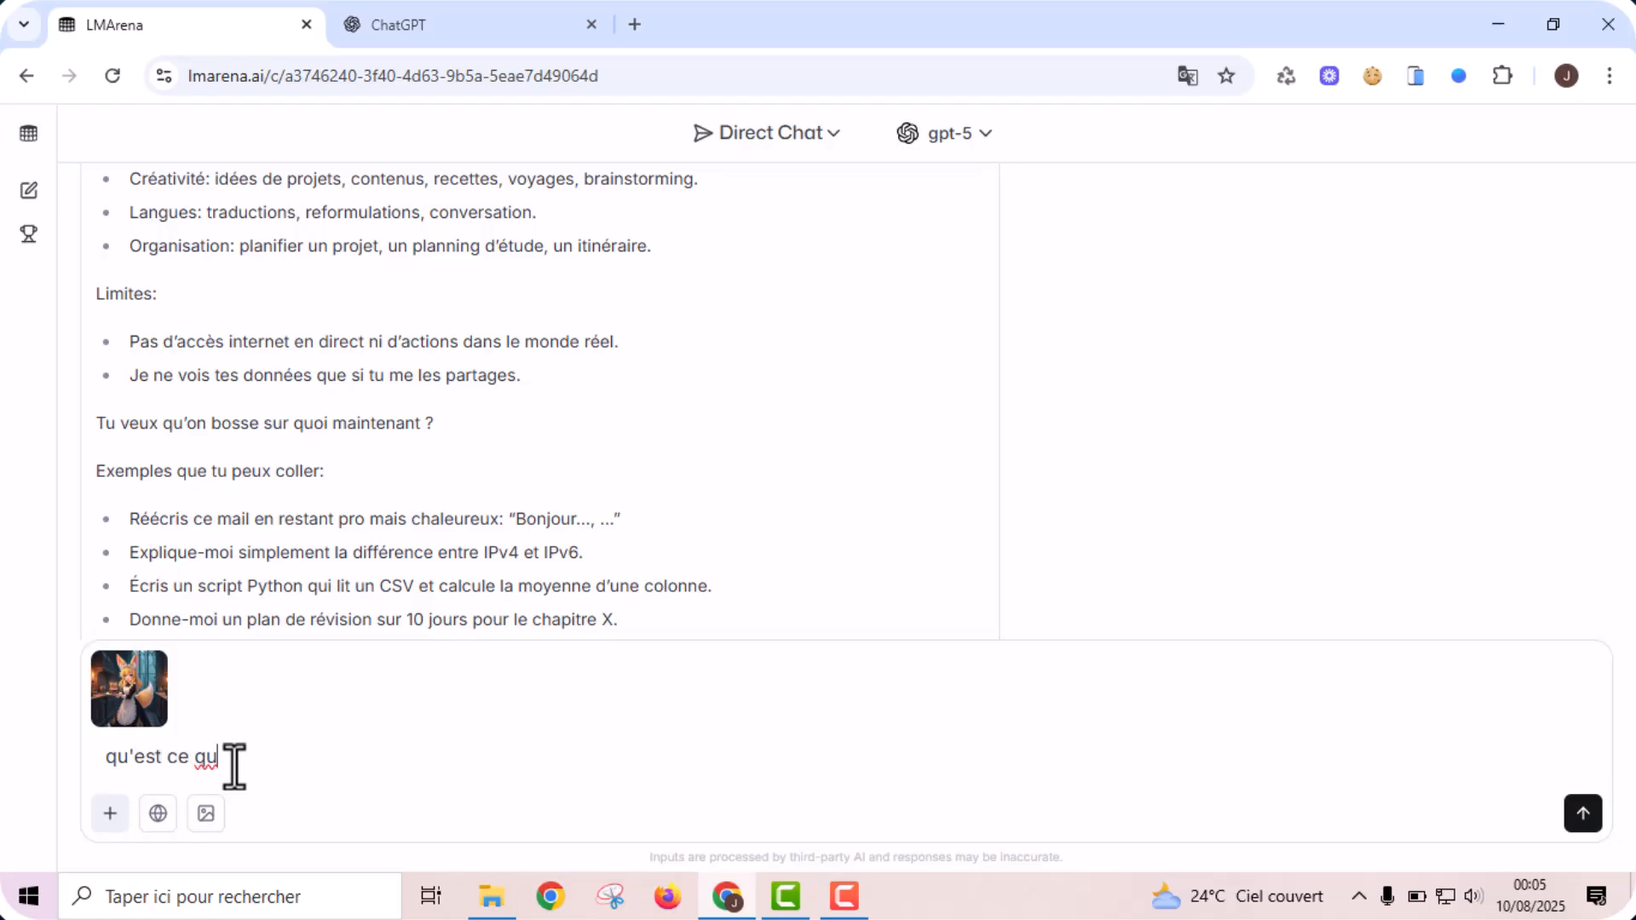
{"action": "type", "text": "e tu vois sur l'image ?"}
{"action": "key", "text": "Return"}
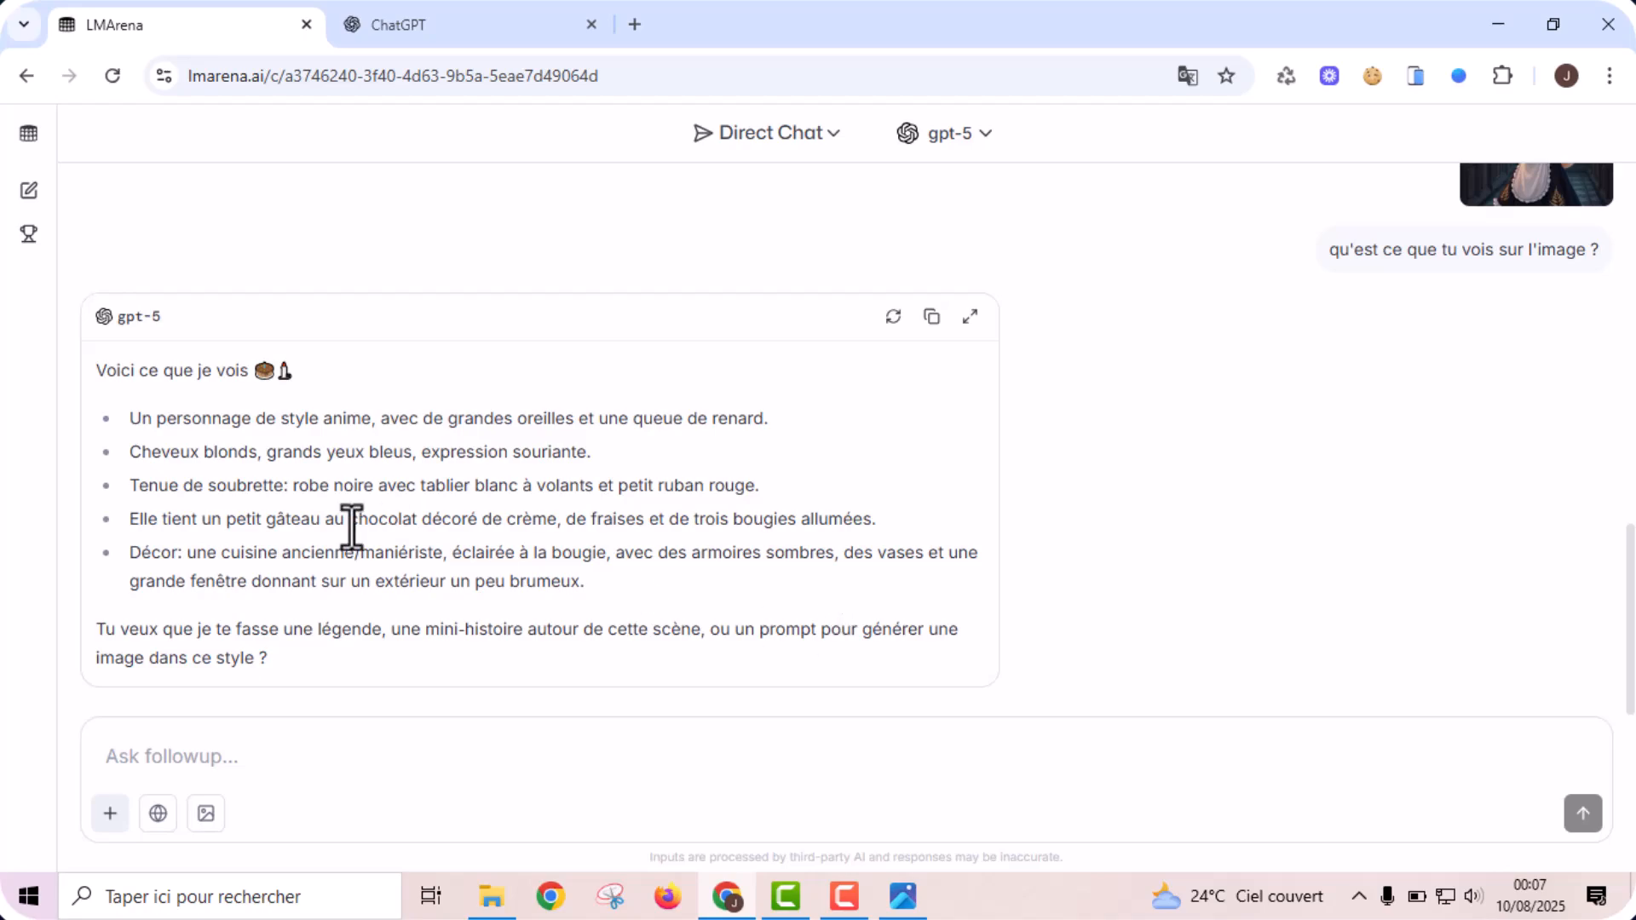
- Start a new chat session in image generation mode and take a brief look at the saved chat history
{"action": "left_click", "coordinate": [206, 813]}
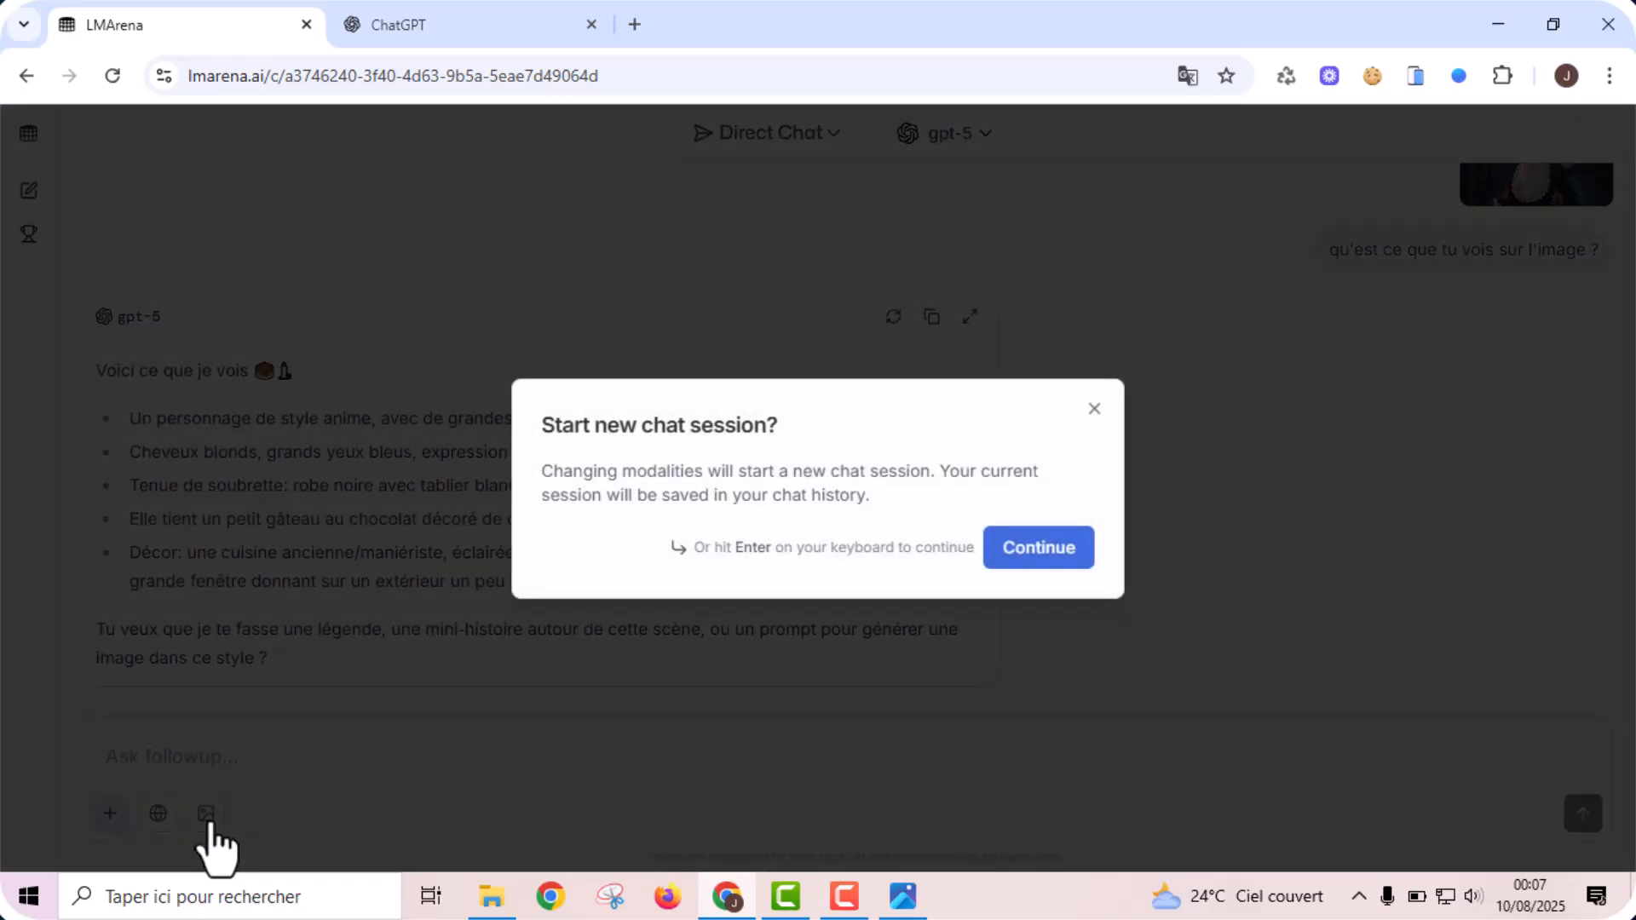
{"action": "left_click", "coordinate": [1013, 545]}
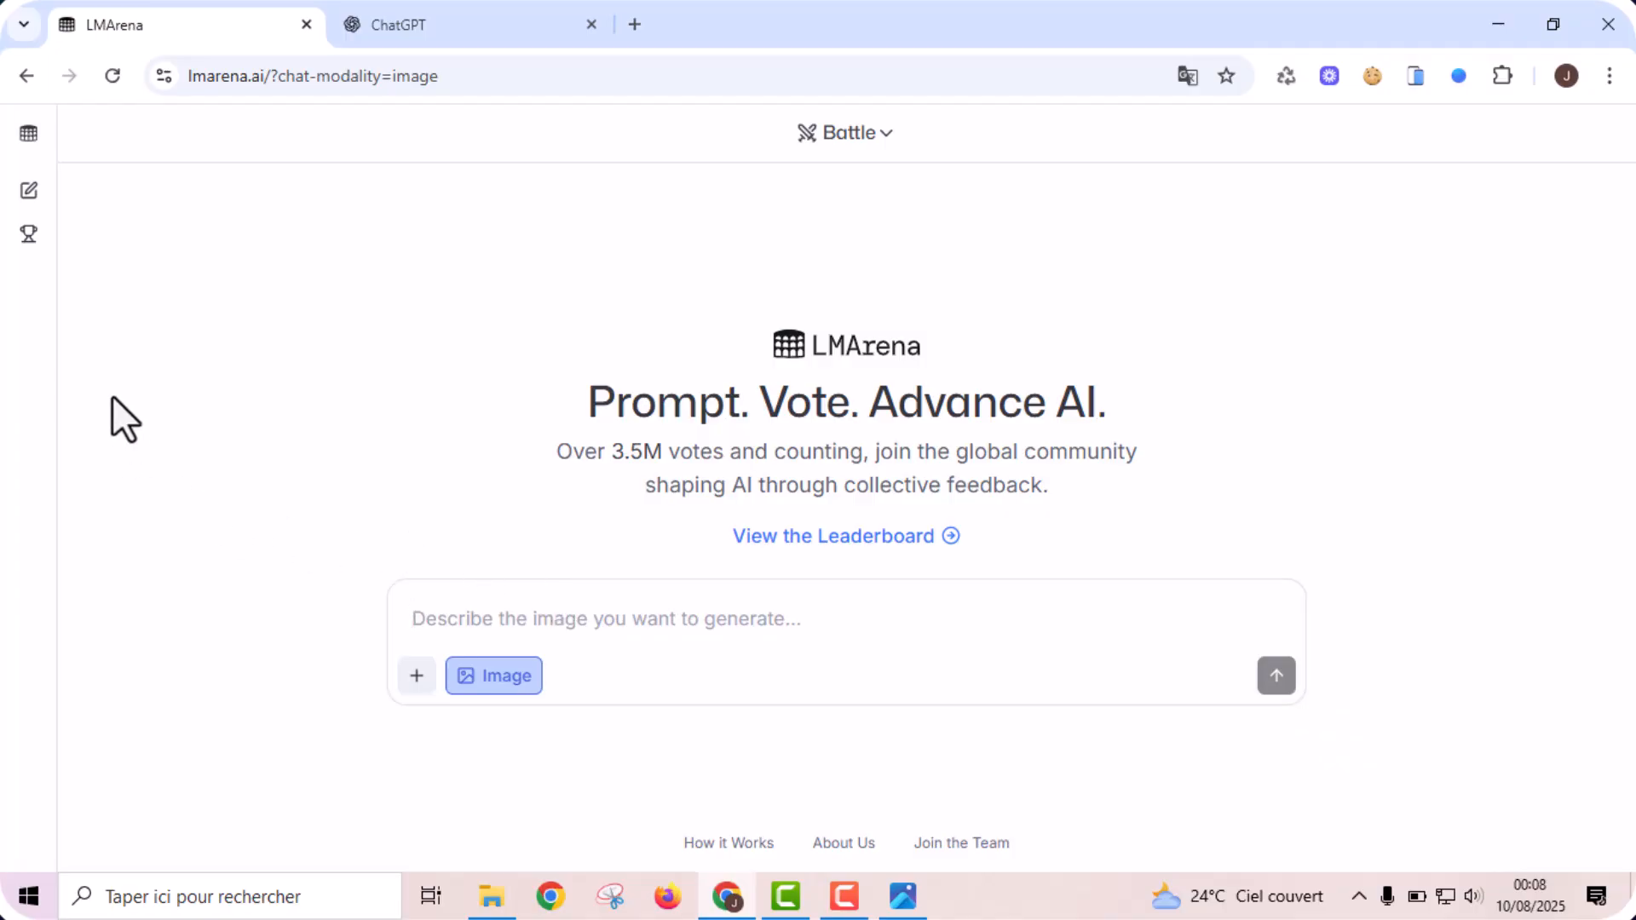
{"action": "left_click", "coordinate": [29, 134]}
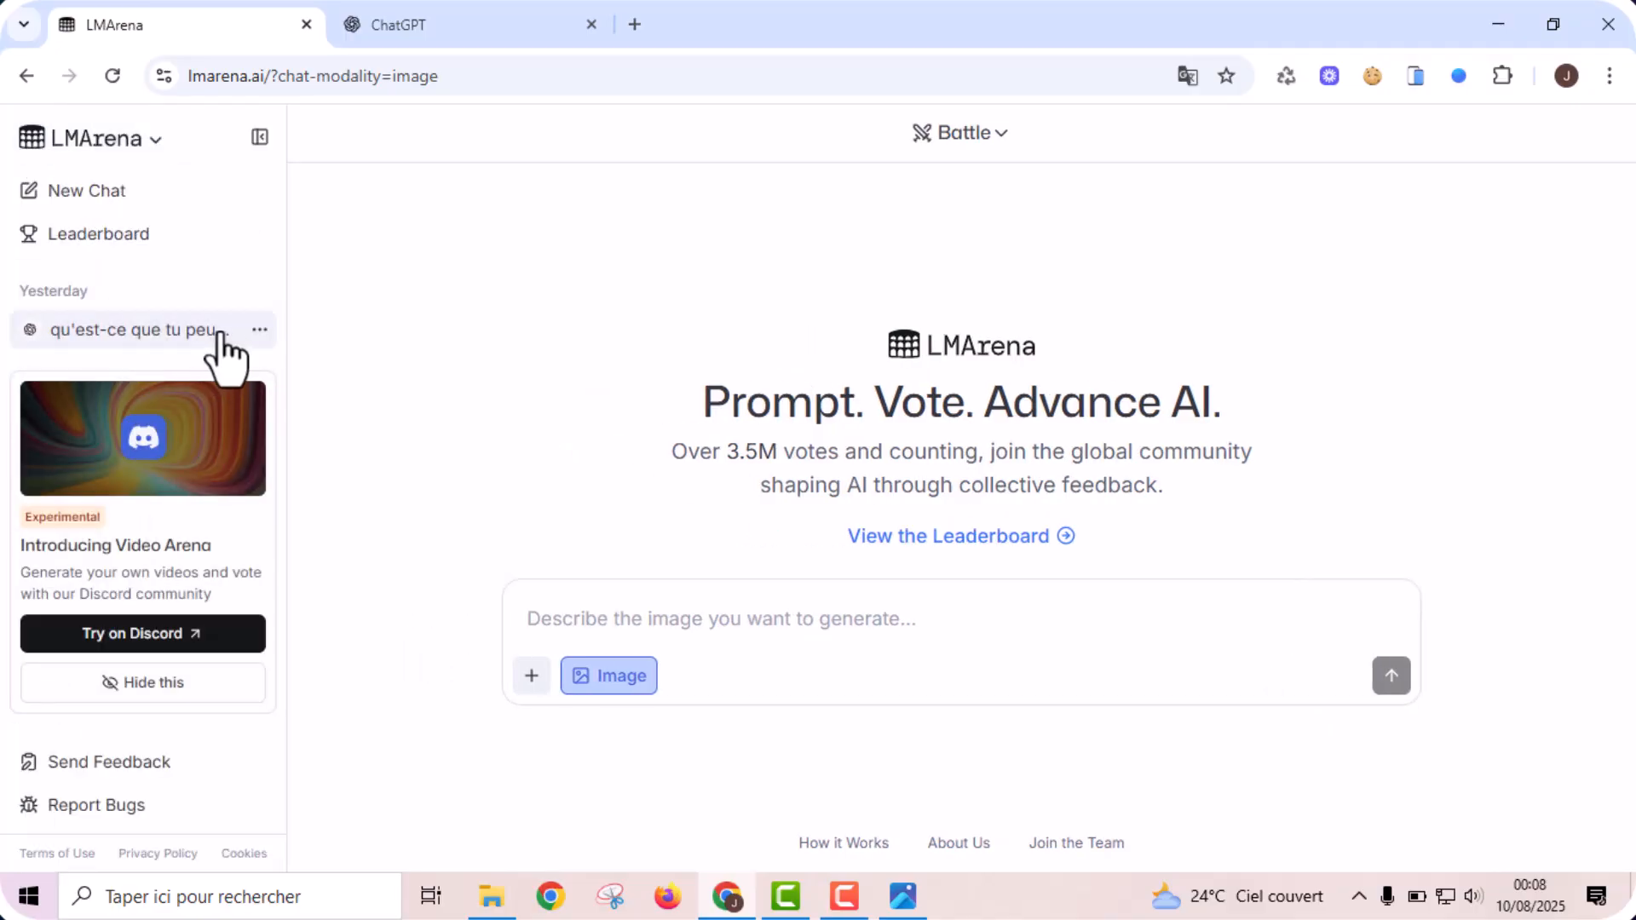
{"action": "left_click", "coordinate": [260, 139]}
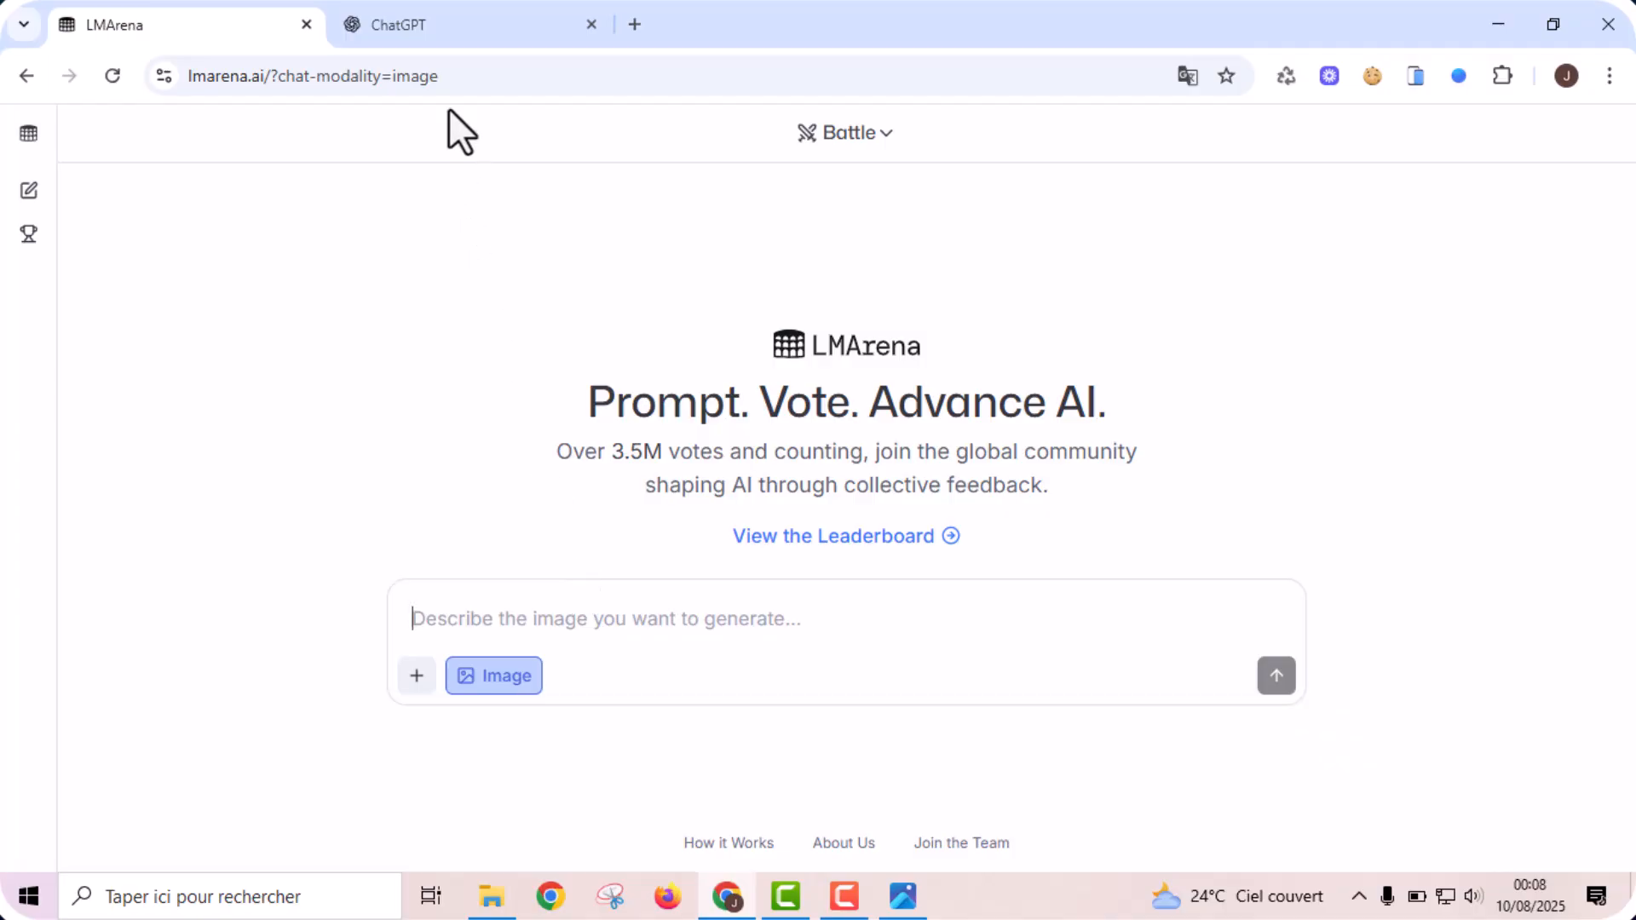
- Switch to ChatGPT and submit the request "génrère un prompt d'une image quelconque à soumettre aux générateurs d'images"
{"action": "left_click", "coordinate": [474, 24]}
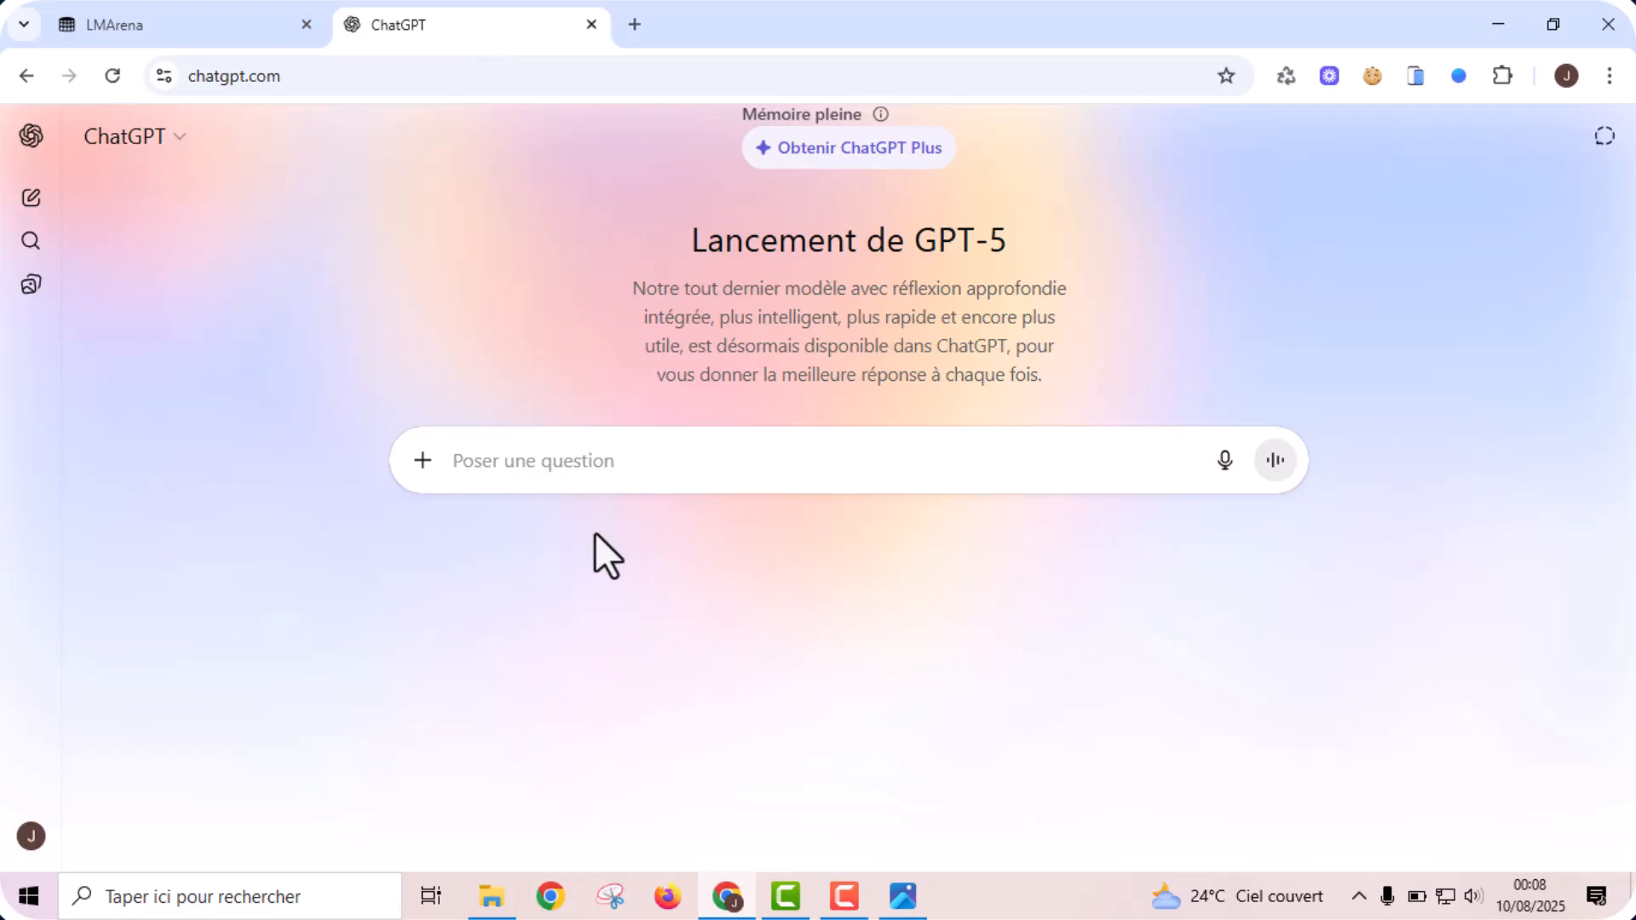
{"action": "left_click", "coordinate": [582, 468]}
{"action": "type", "text": "génré"}
{"action": "type", "text": "re "}
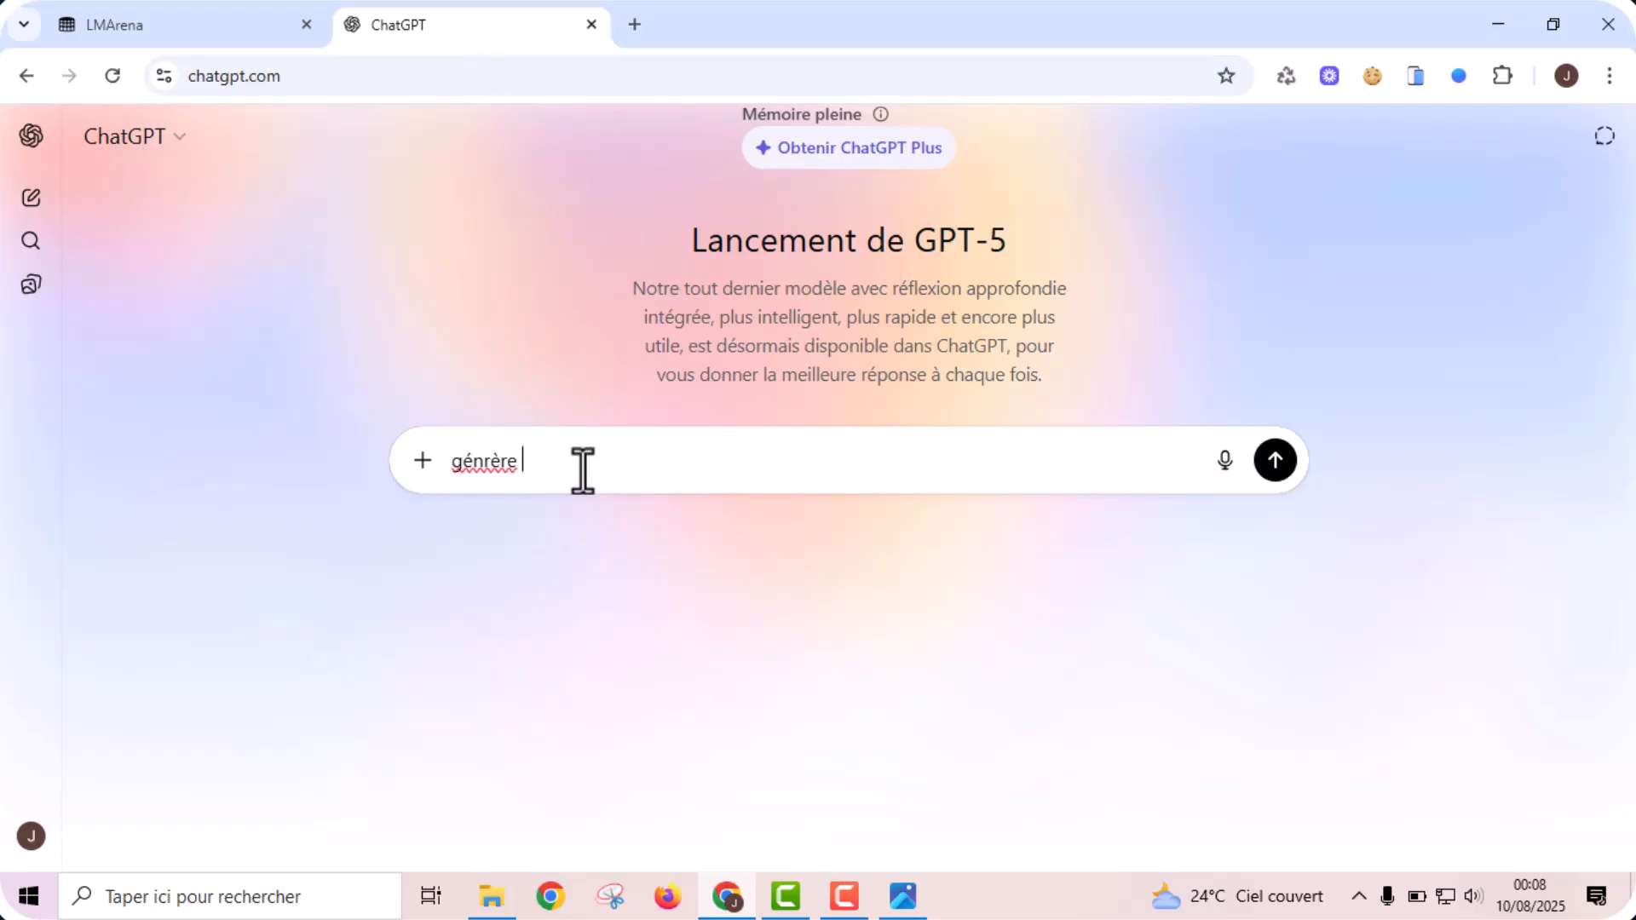
{"action": "type", "text": "un prompt d'une image quelque"}
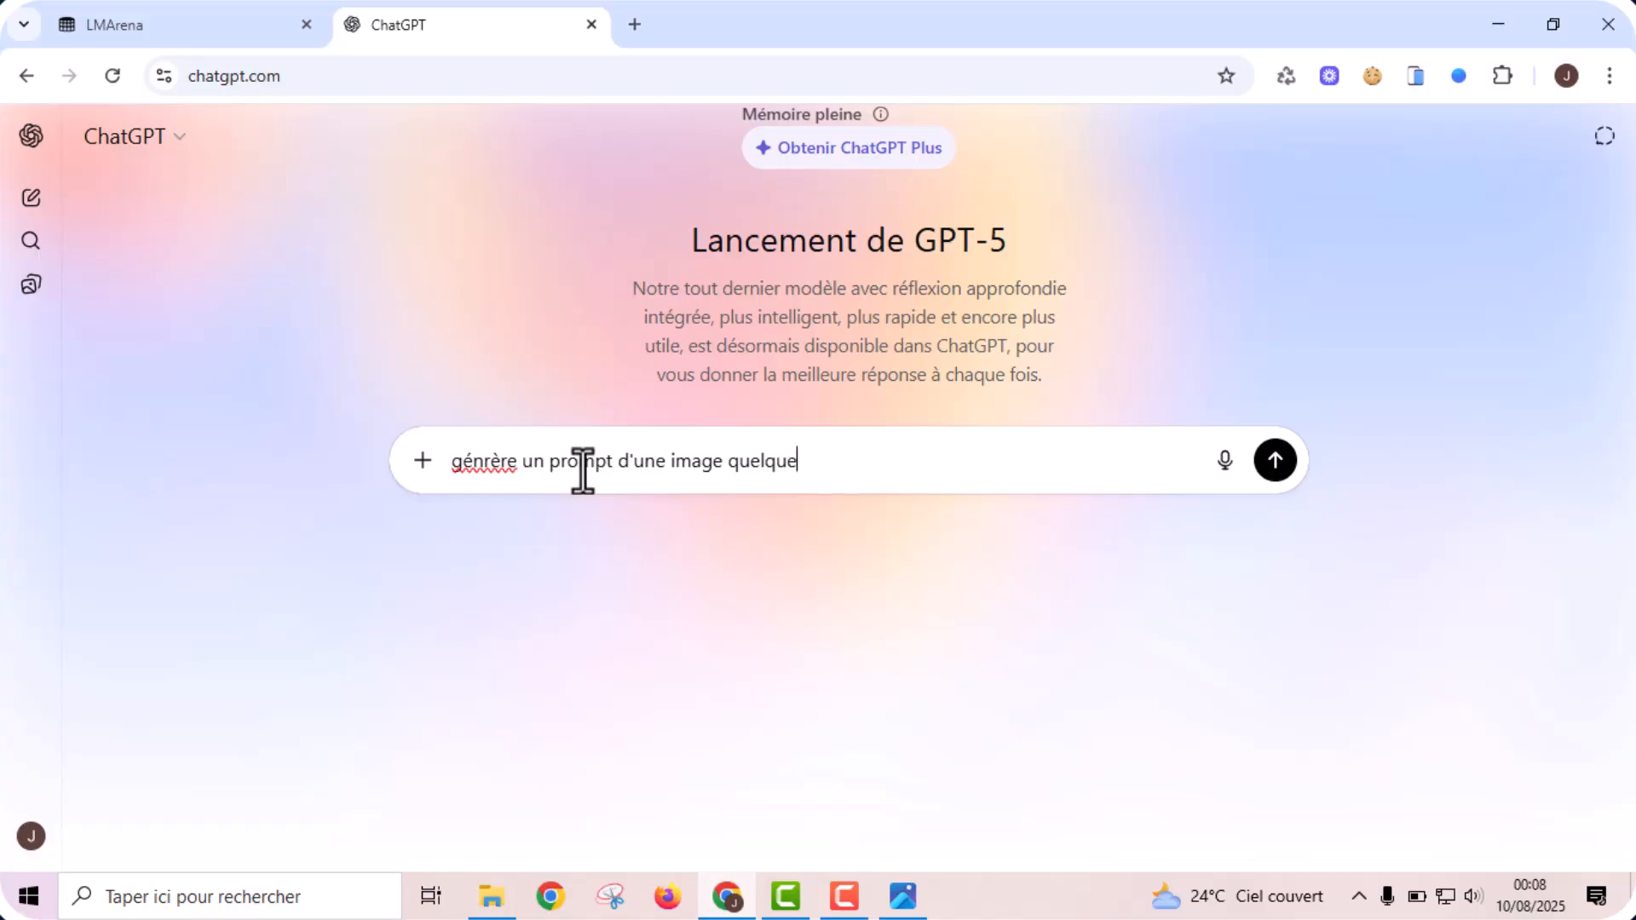
{"action": "key", "text": "BackSpace"}
{"action": "type", "text": "econu"}
{"action": "key", "text": "BackSpace"}
{"action": "key", "text": "BackSpace"}
{"action": "key", "text": "BackSpace"}
{"action": "key", "text": "BackSpace"}
{"action": "key", "text": "BackSpace"}
{"action": "key", "text": "BackSpace"}
{"action": "type", "text": "conque à soumettre aux "}
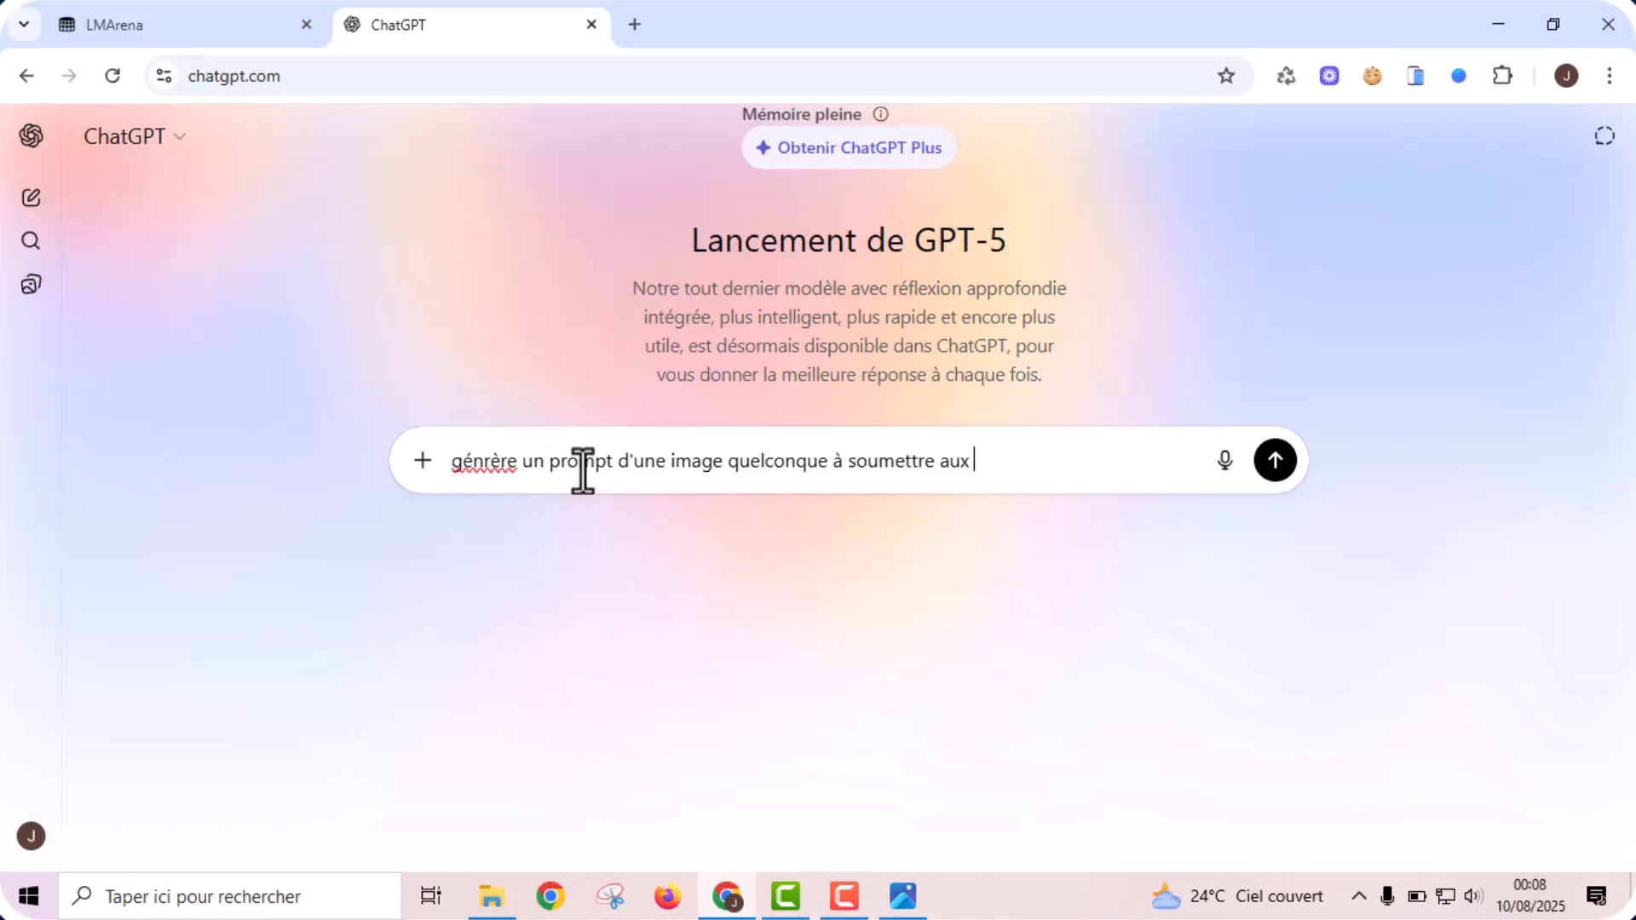
{"action": "type", "text": "générateurs d'images"}
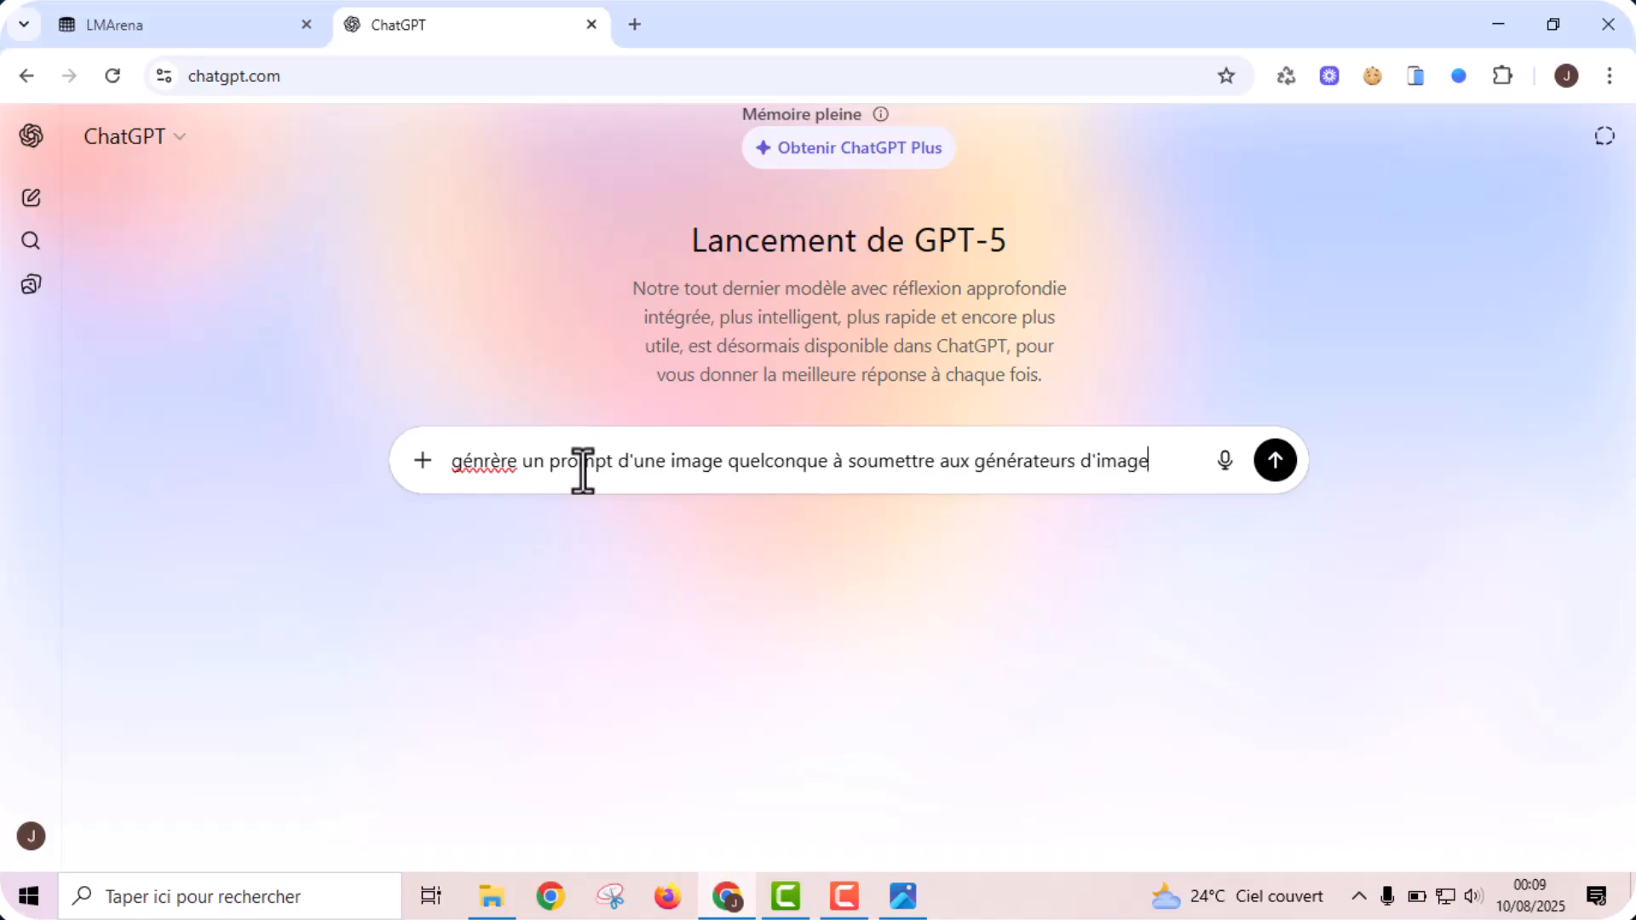
{"action": "key", "text": "Return"}
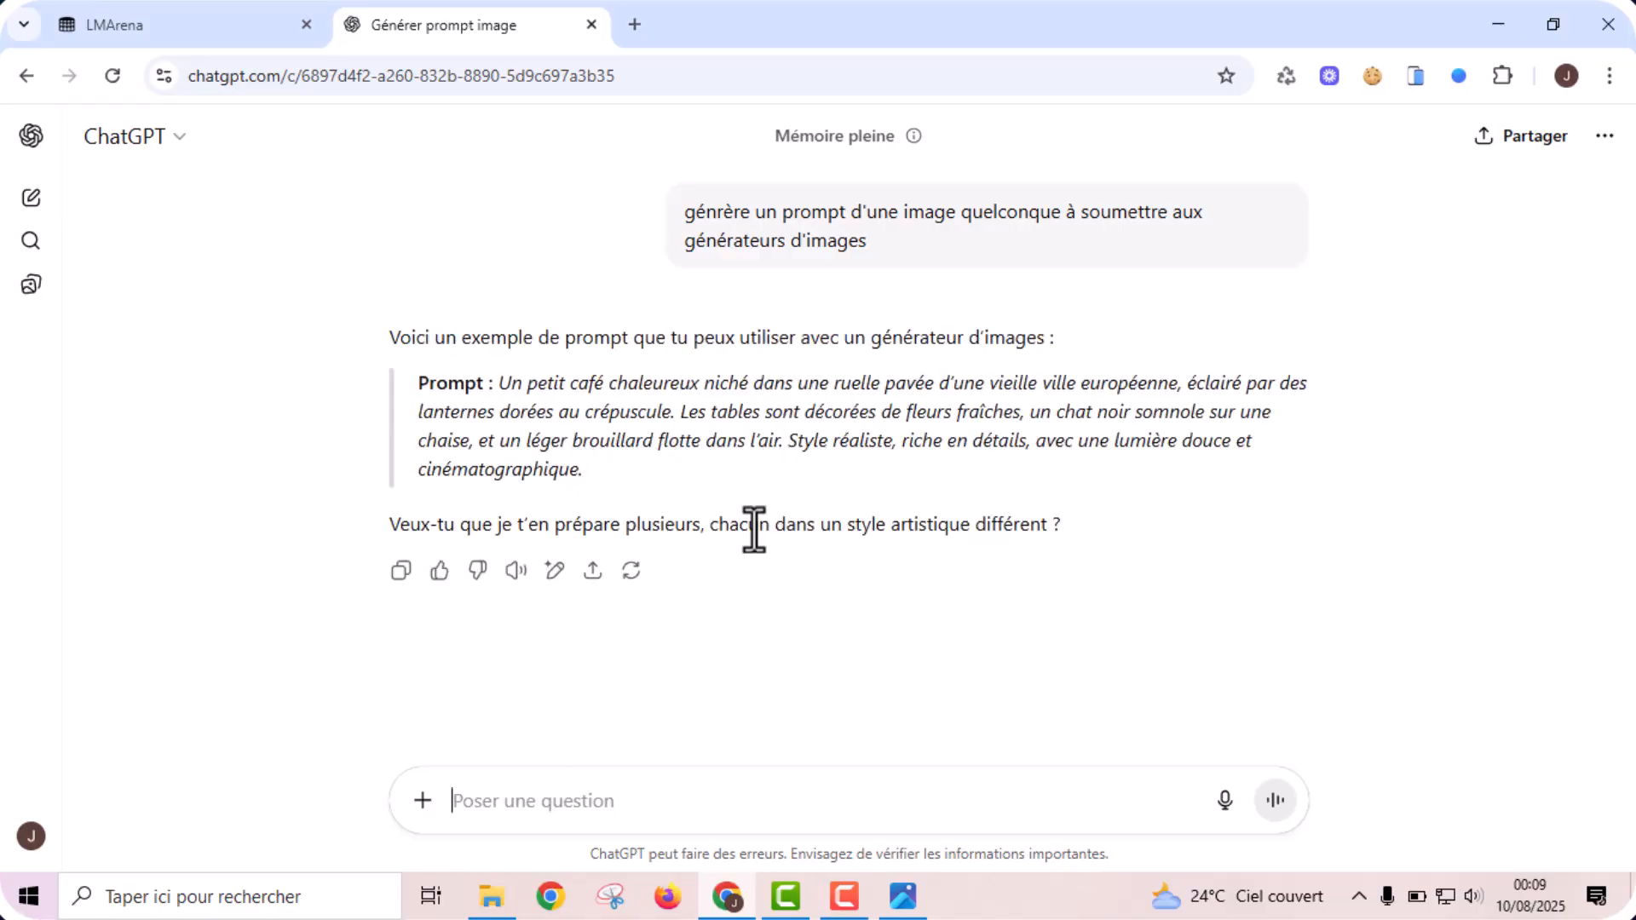
- Ask ChatGPT for the same prompt in English by sending the follow-up "en anglais"
{"action": "type", "text": "en "}
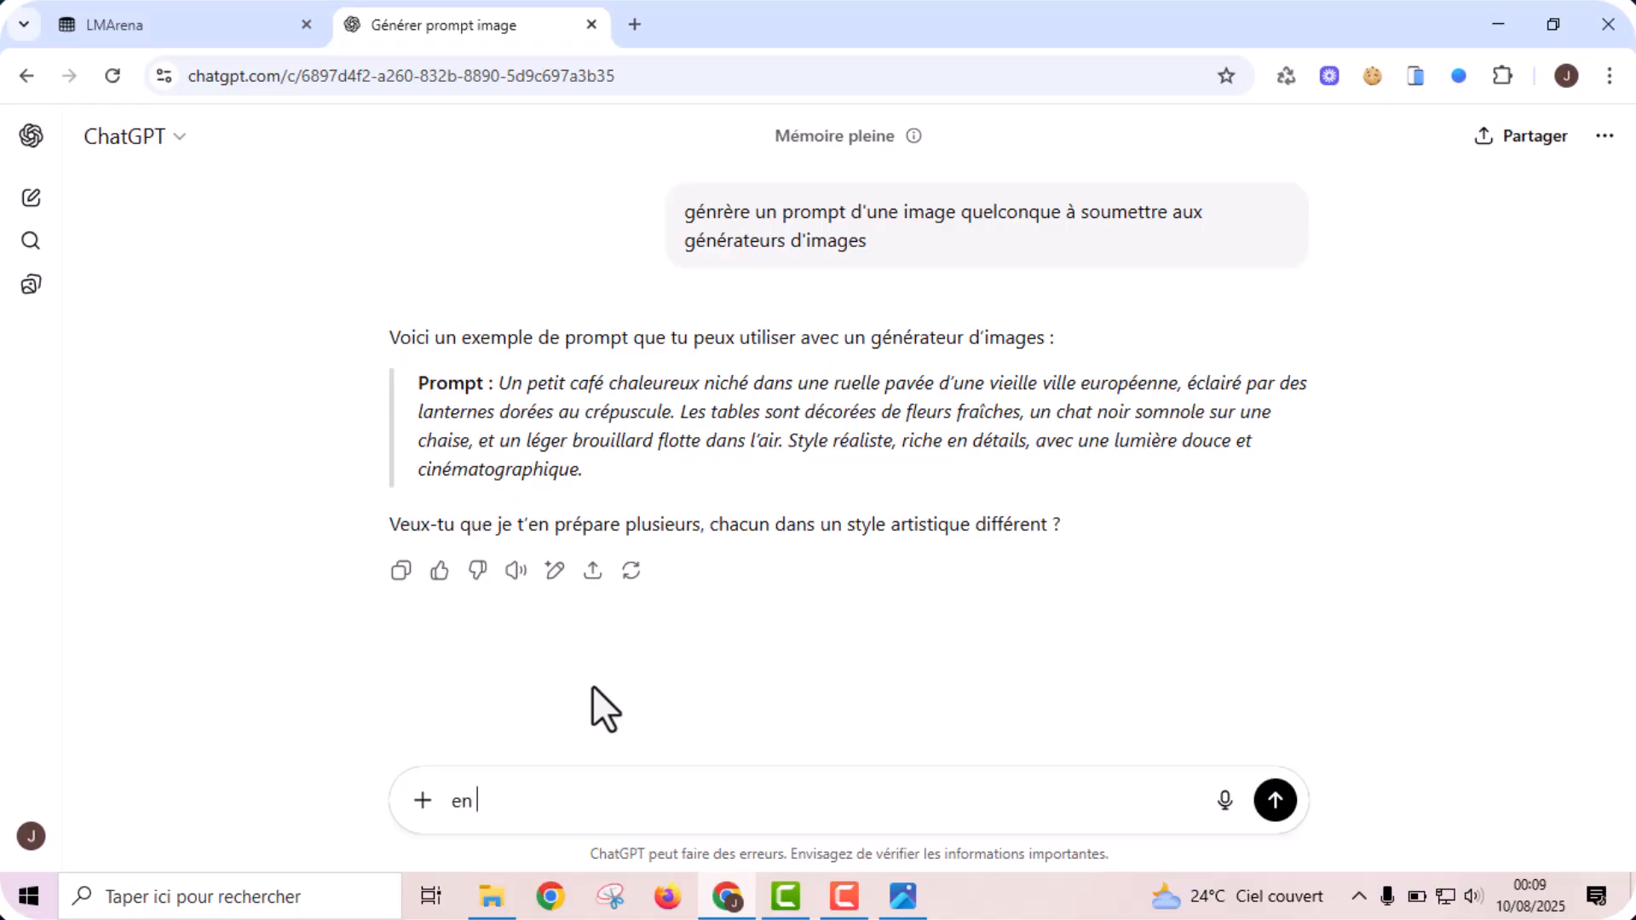
{"action": "type", "text": "aglais"}
{"action": "key", "text": "Left"}
{"action": "key", "text": "Left"}
{"action": "key", "text": "Left"}
{"action": "type", "text": "n"}
{"action": "key", "text": "BackSpace"}
{"action": "key", "text": "BackSpace"}
{"action": "type", "text": "ng"}
{"action": "key", "text": "Return"}
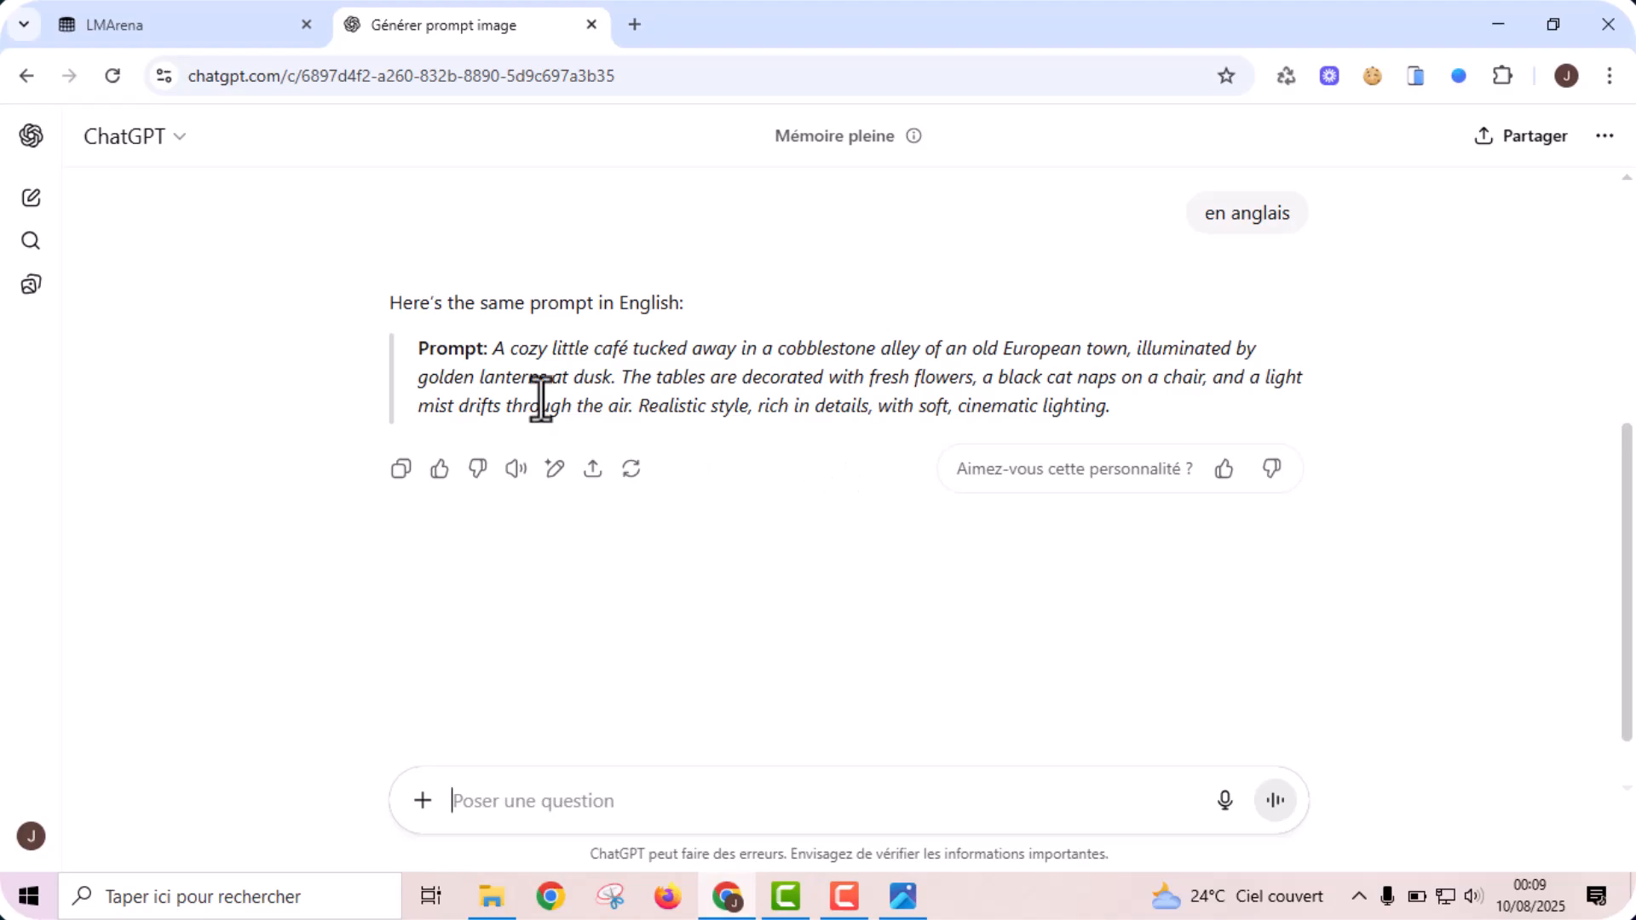
- Copy the English café prompt text from ChatGPT's reply and paste it into LMArena's image prompt box
{"action": "left_click_drag", "start_coordinate": [493, 349], "coordinate": [1105, 401]}
{"action": "key", "text": "ctrl+c"}
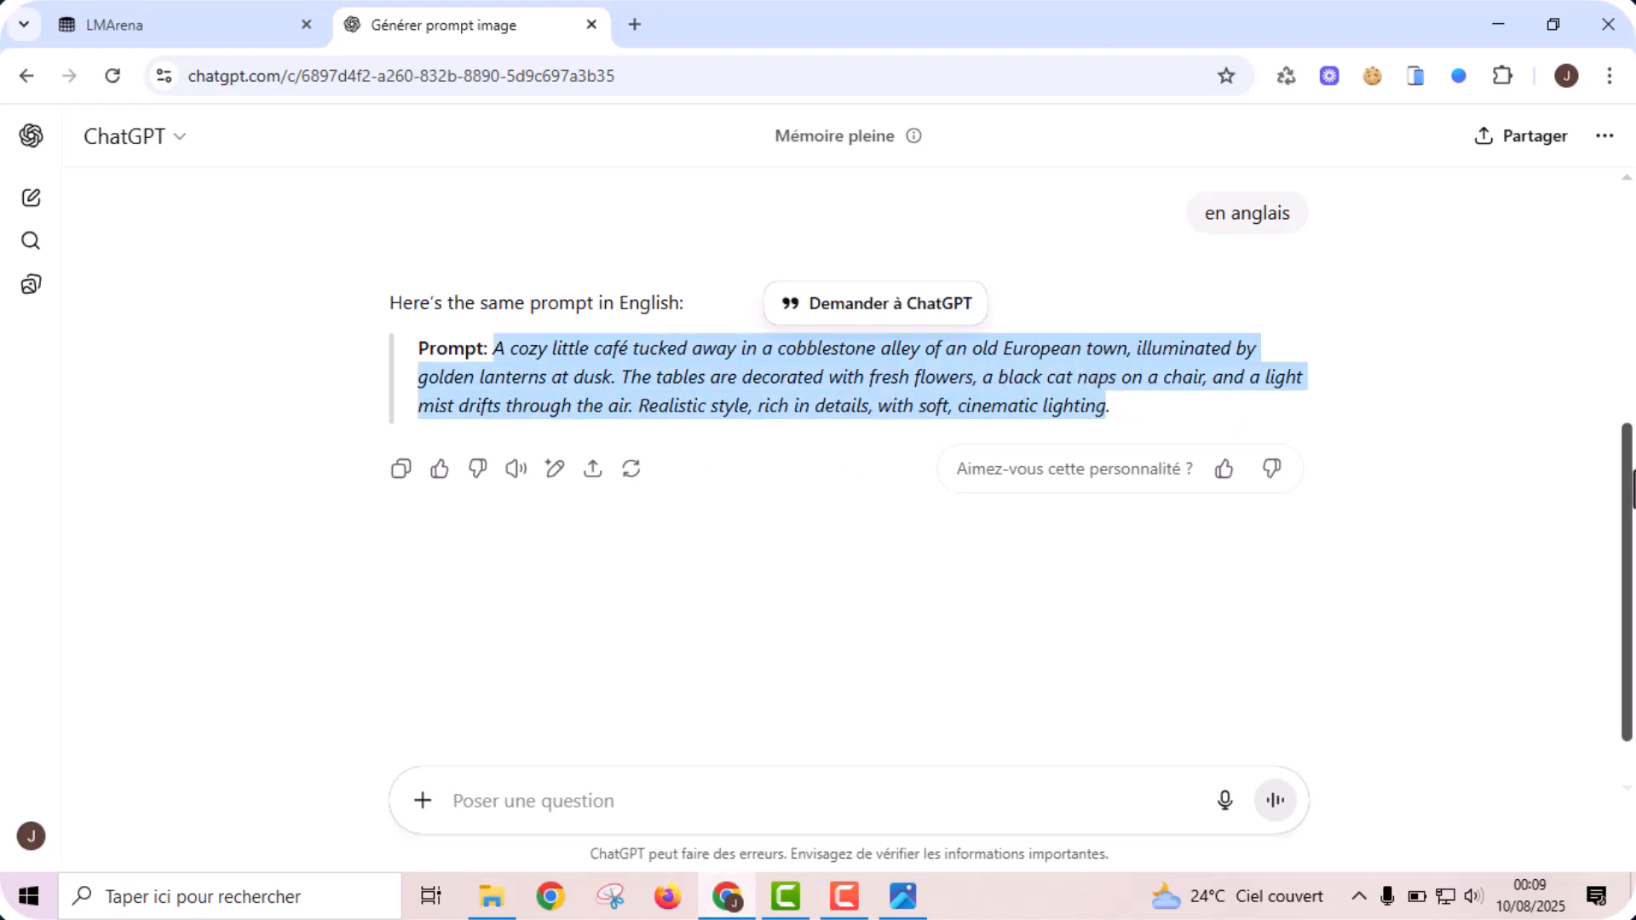
{"action": "left_click_drag", "start_coordinate": [1630, 493], "coordinate": [1629, 278]}
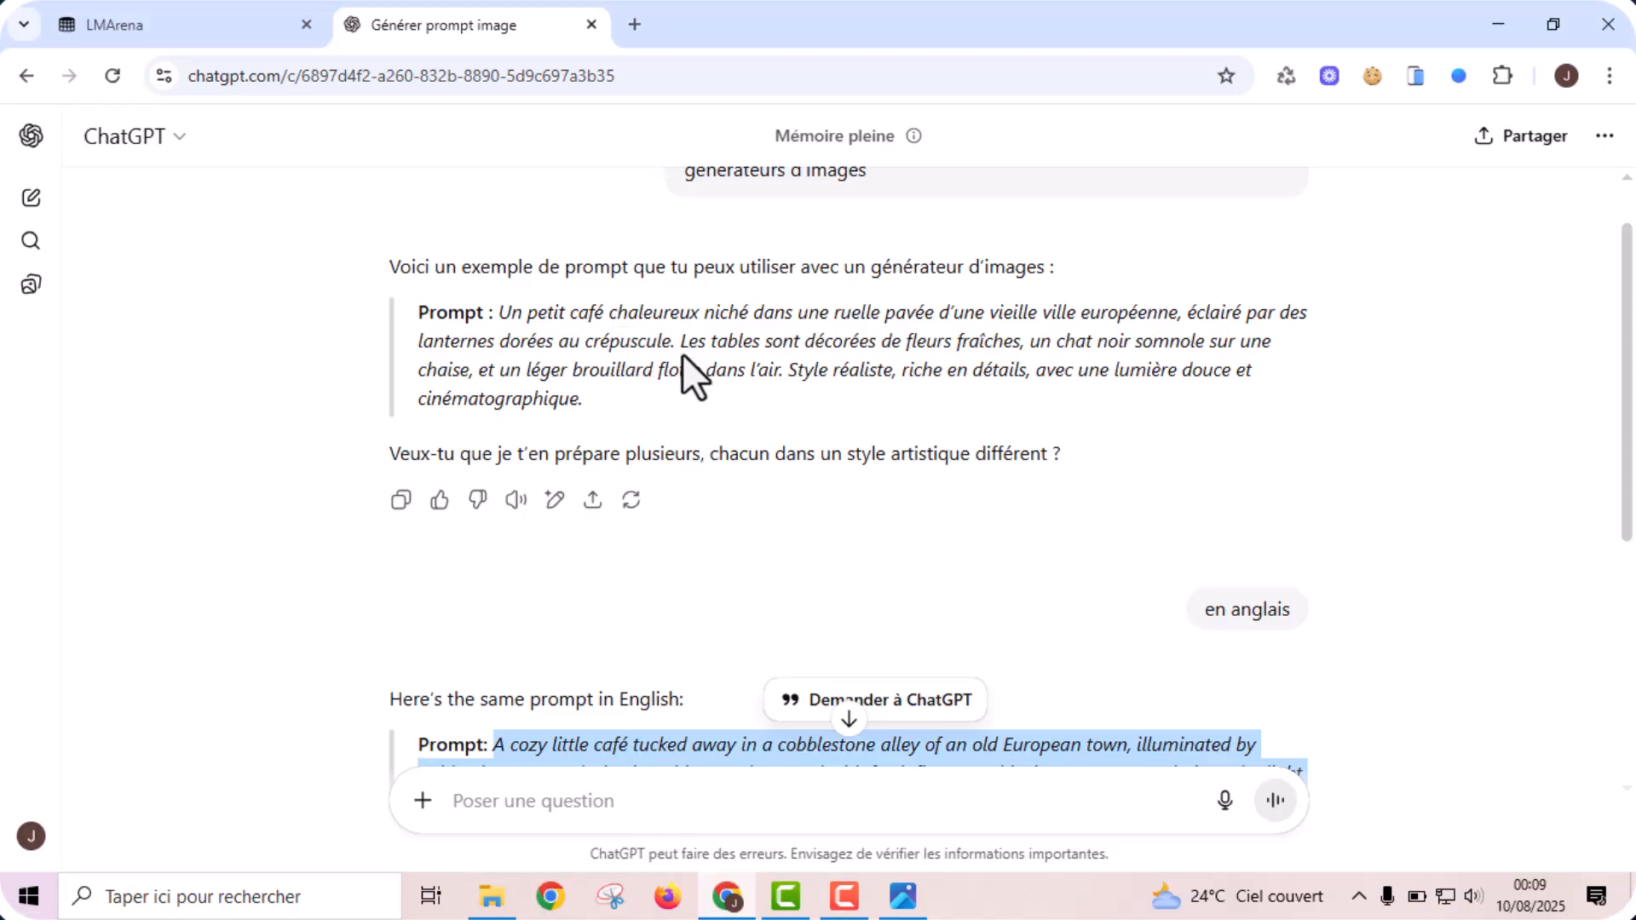
{"action": "left_click", "coordinate": [128, 25]}
{"action": "left_click", "coordinate": [563, 637]}
{"action": "key", "text": "ctrl+v"}
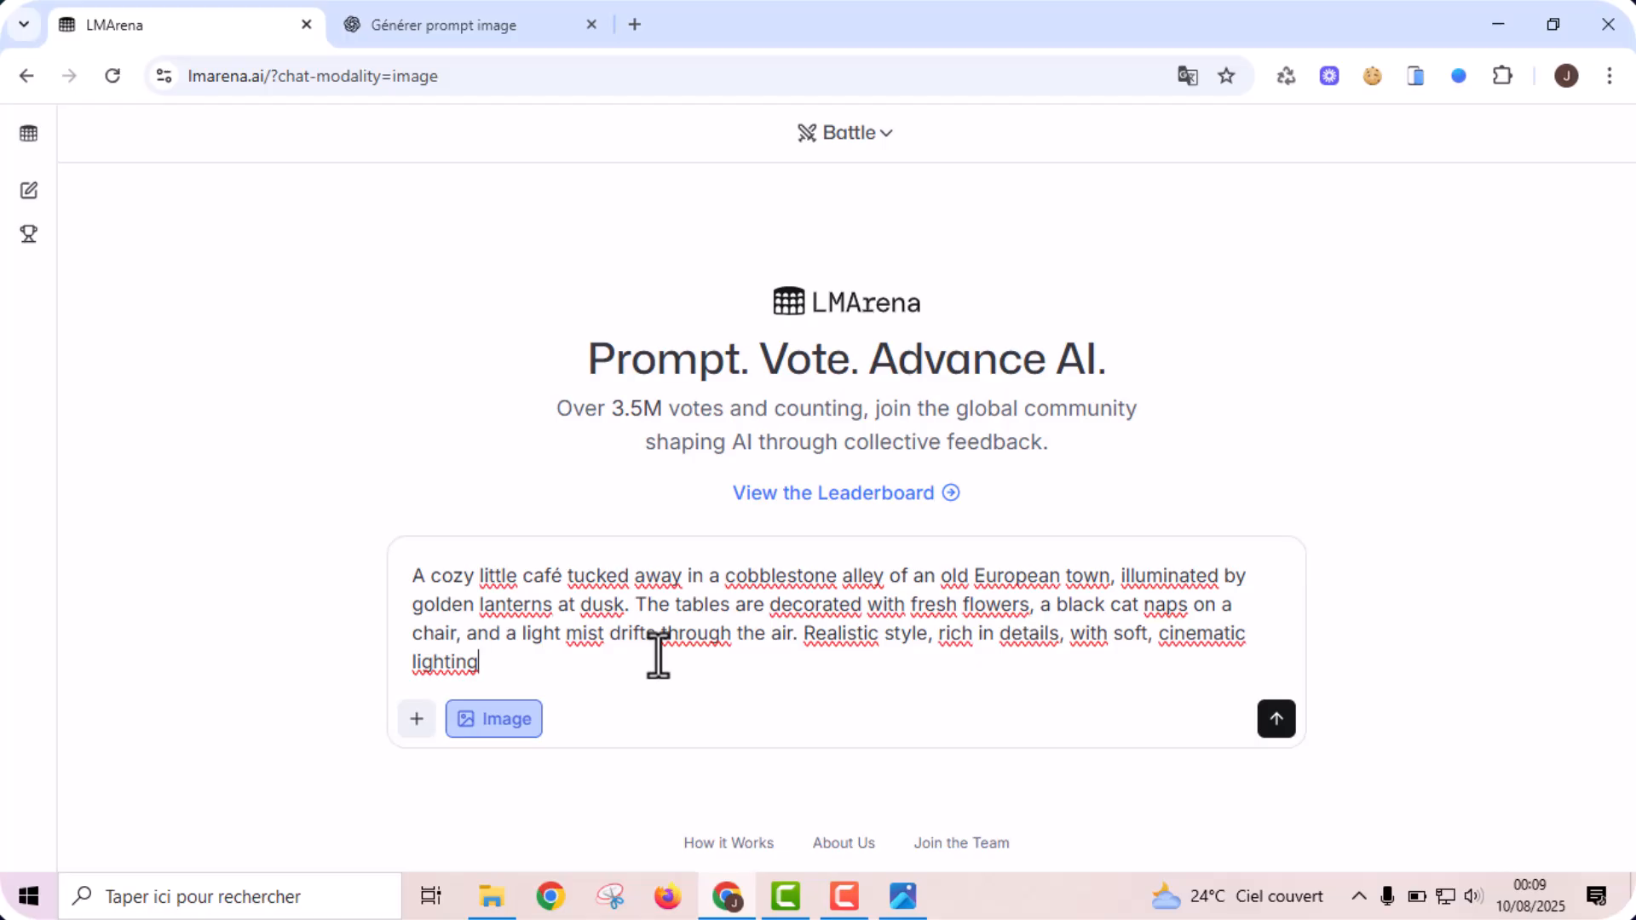
- Set LMArena to Direct Chat with the gpt-image-1 model, submit the café prompt and dismiss the chat history notice
{"action": "left_click", "coordinate": [856, 133]}
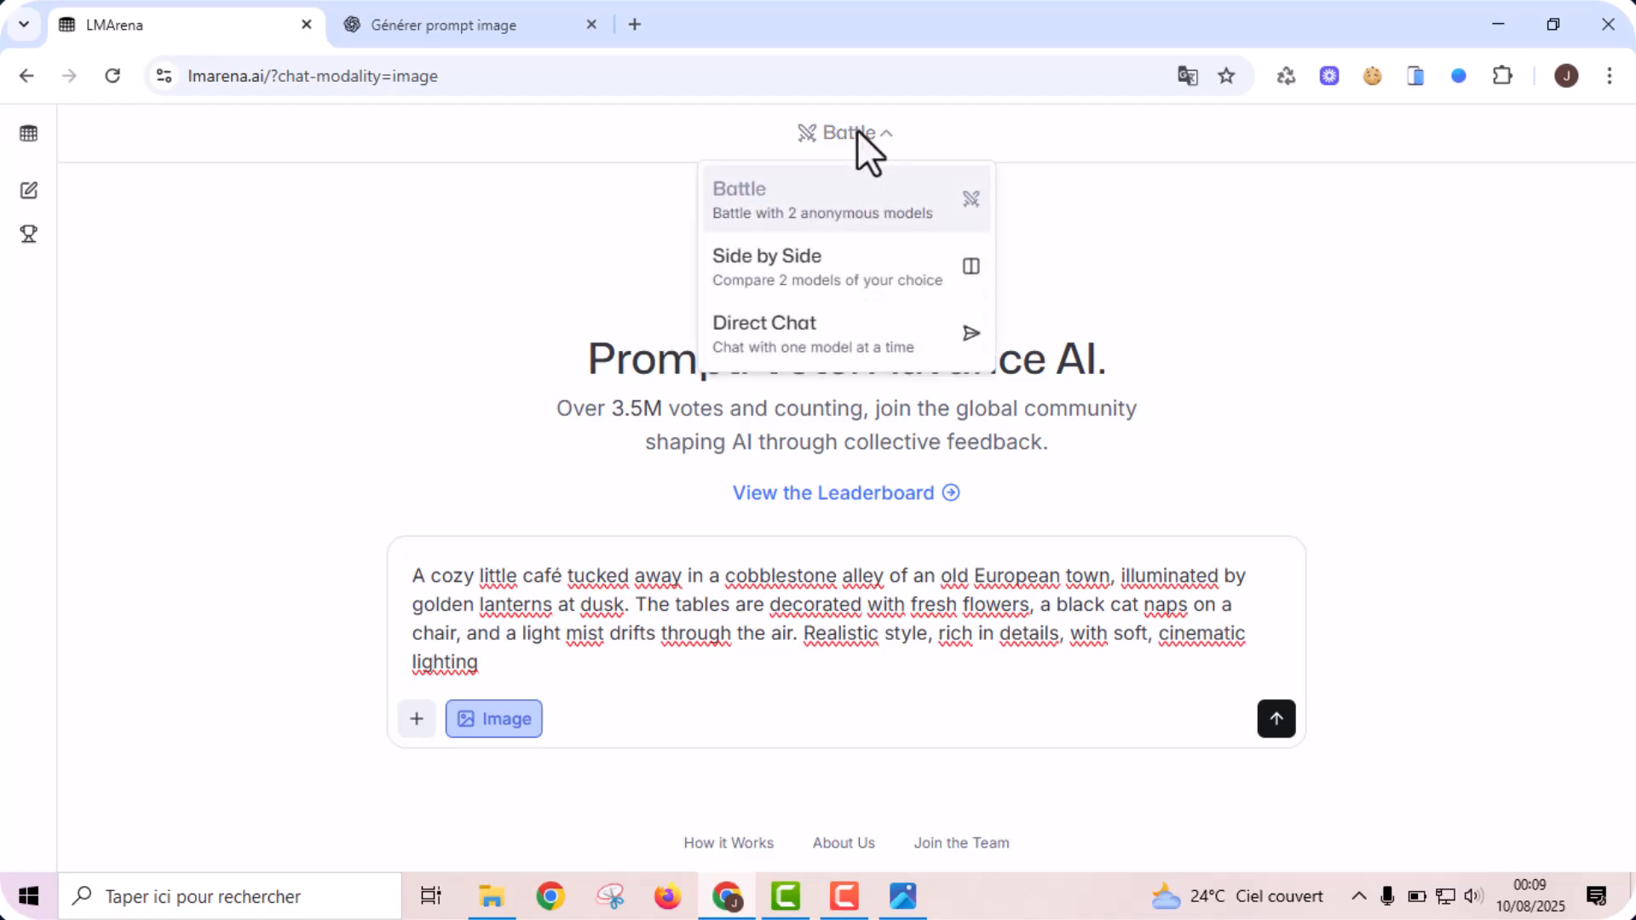
{"action": "left_click", "coordinate": [788, 329]}
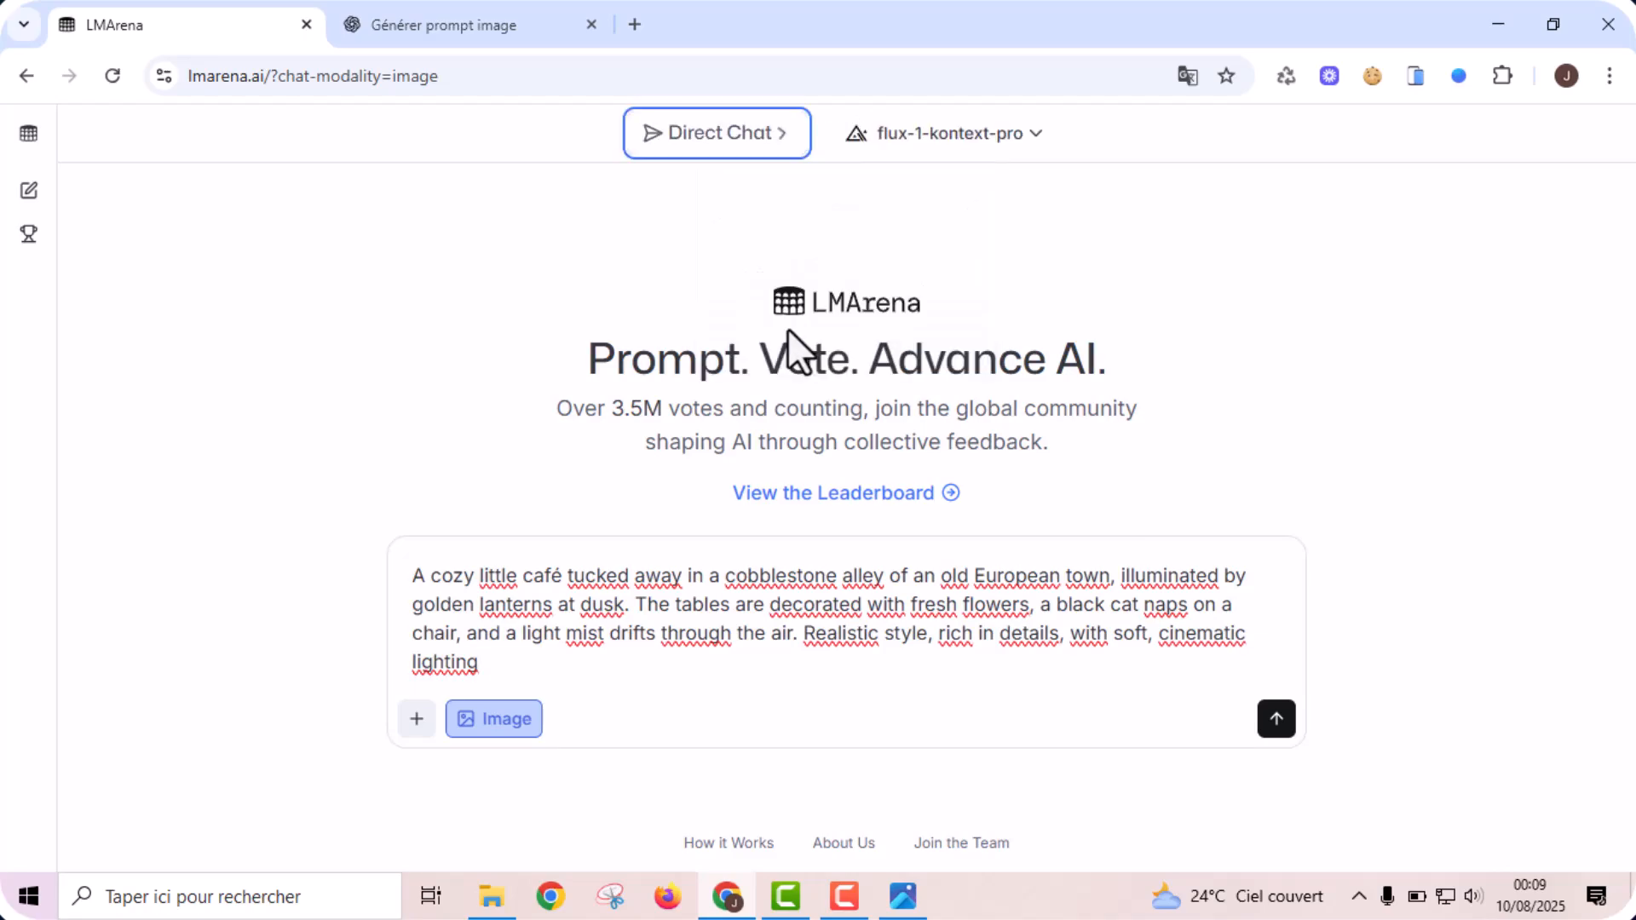
{"action": "left_click", "coordinate": [939, 133]}
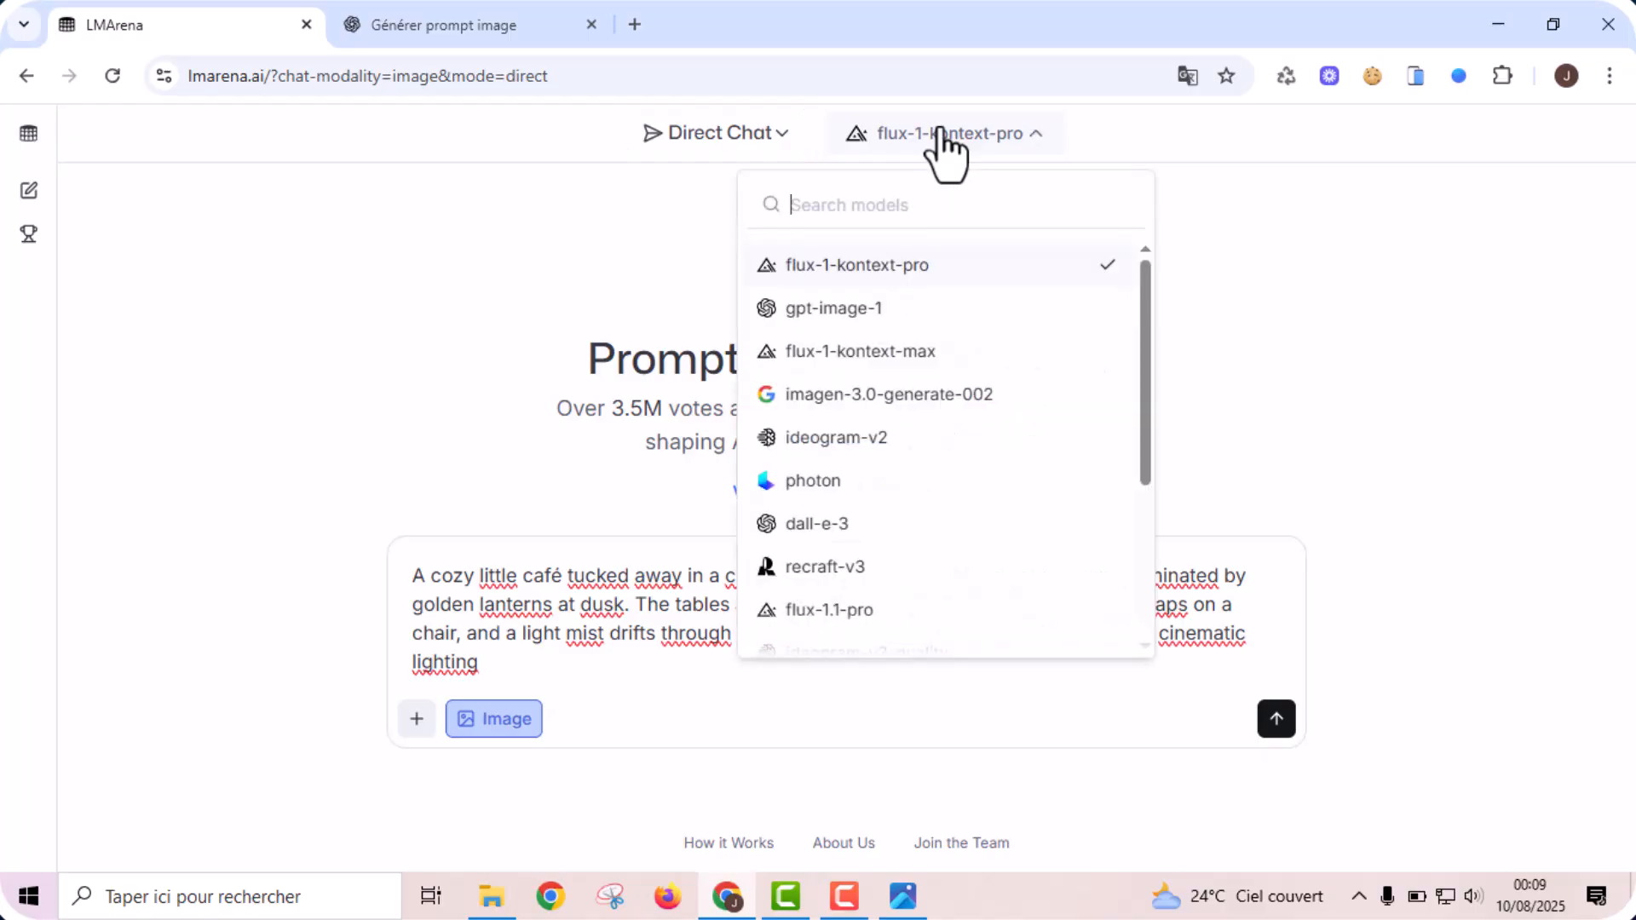
{"action": "left_click", "coordinate": [851, 314]}
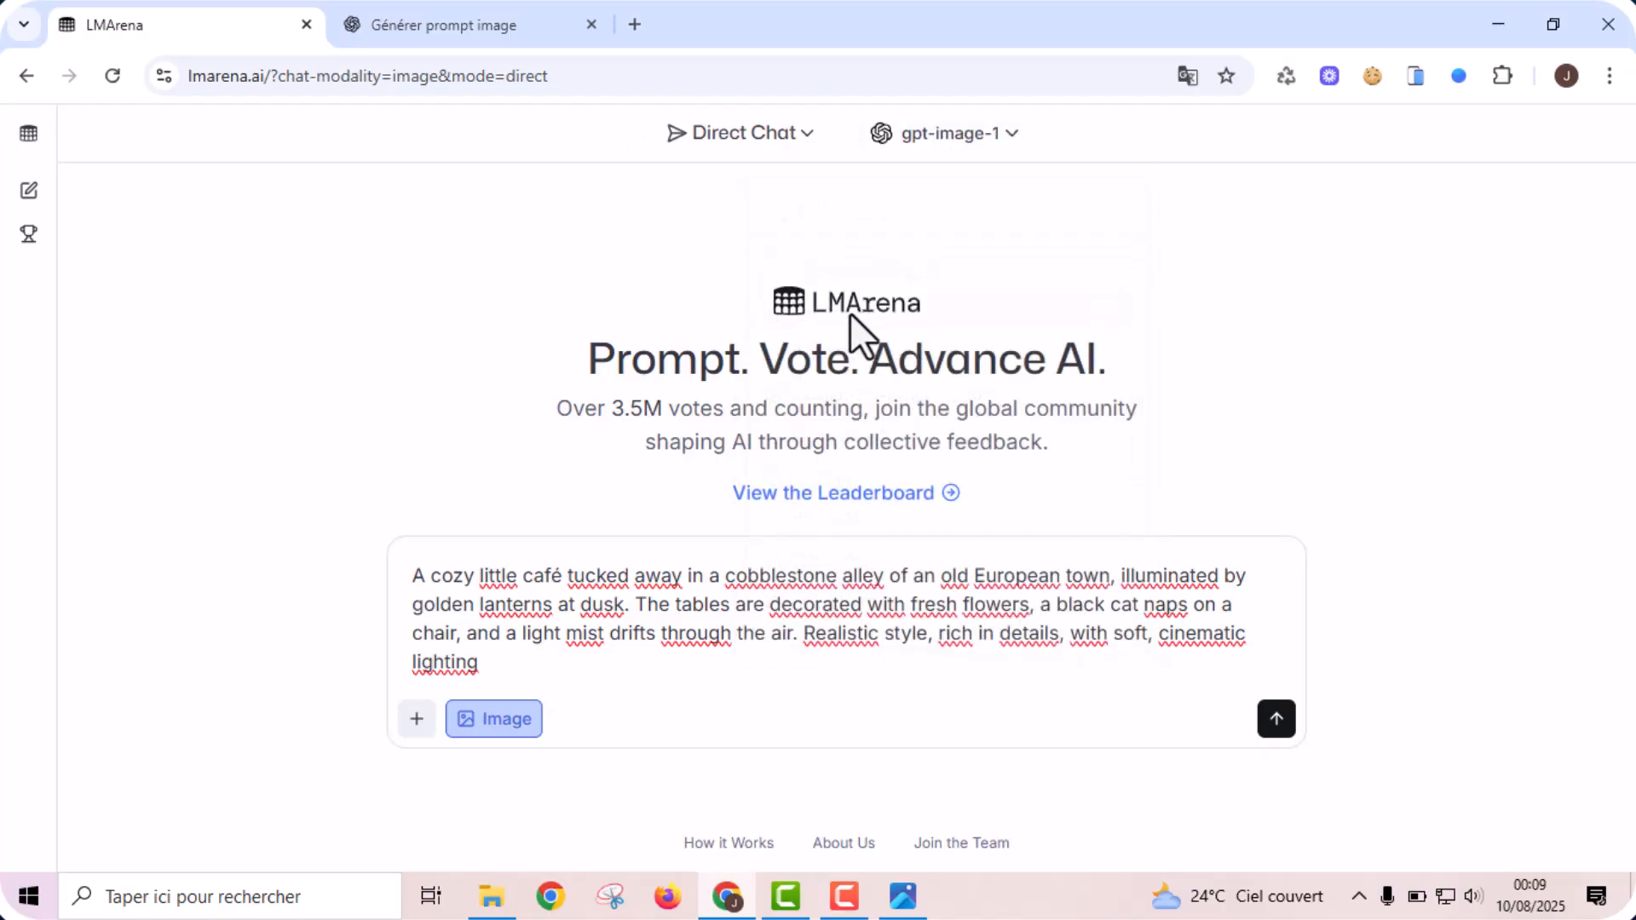
{"action": "left_click", "coordinate": [545, 679]}
{"action": "key", "text": "Return"}
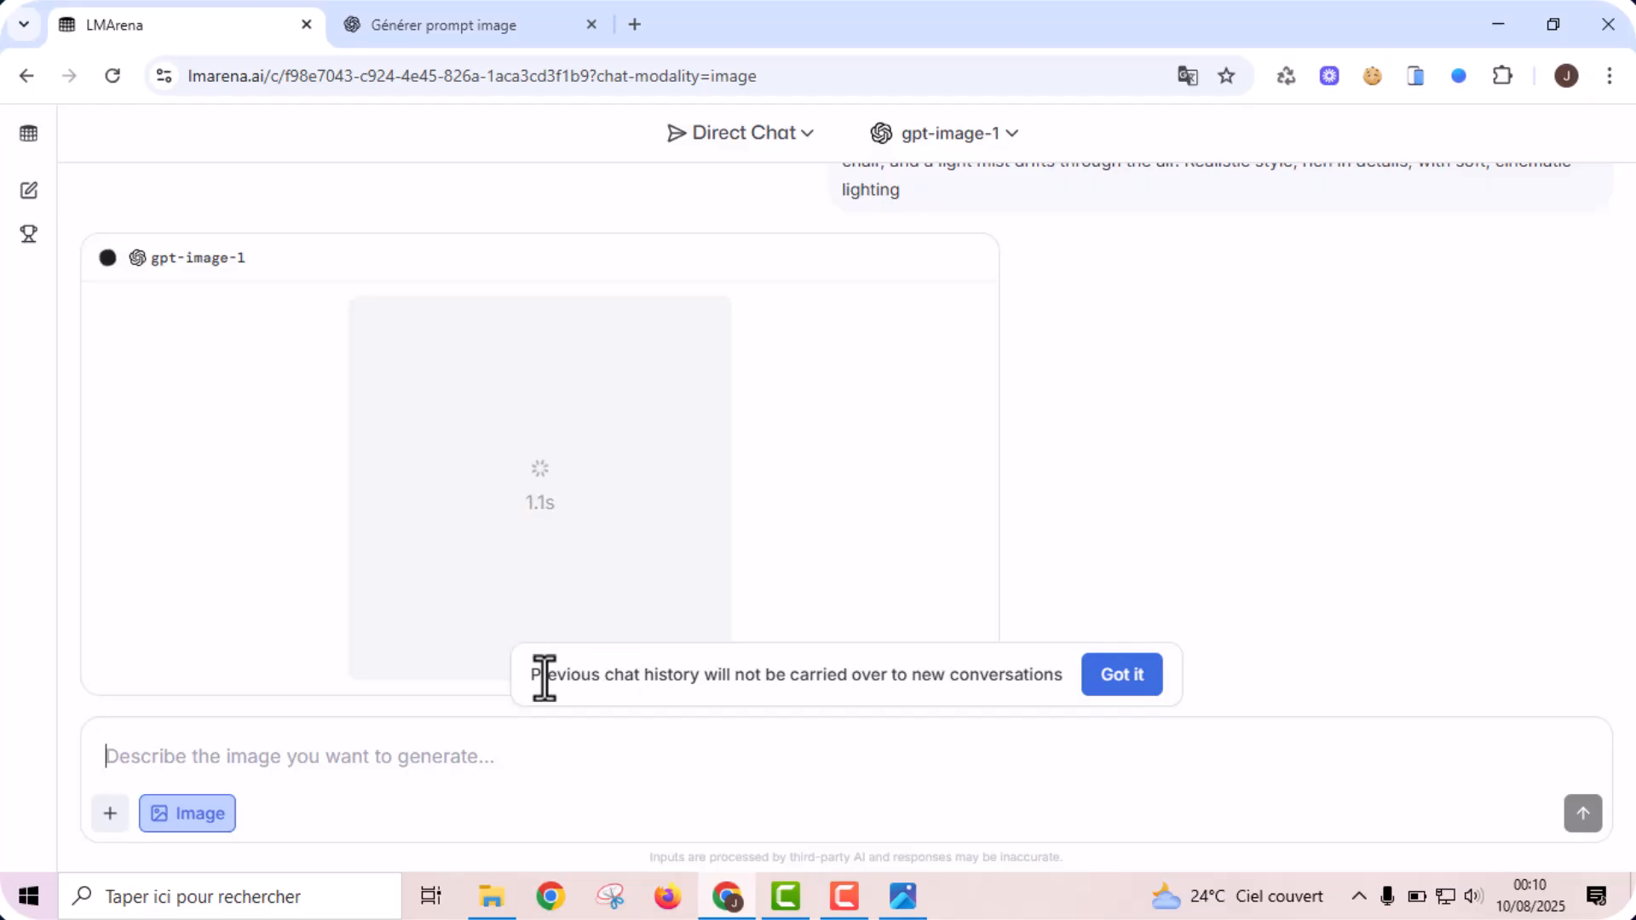
{"action": "left_click", "coordinate": [1126, 677]}
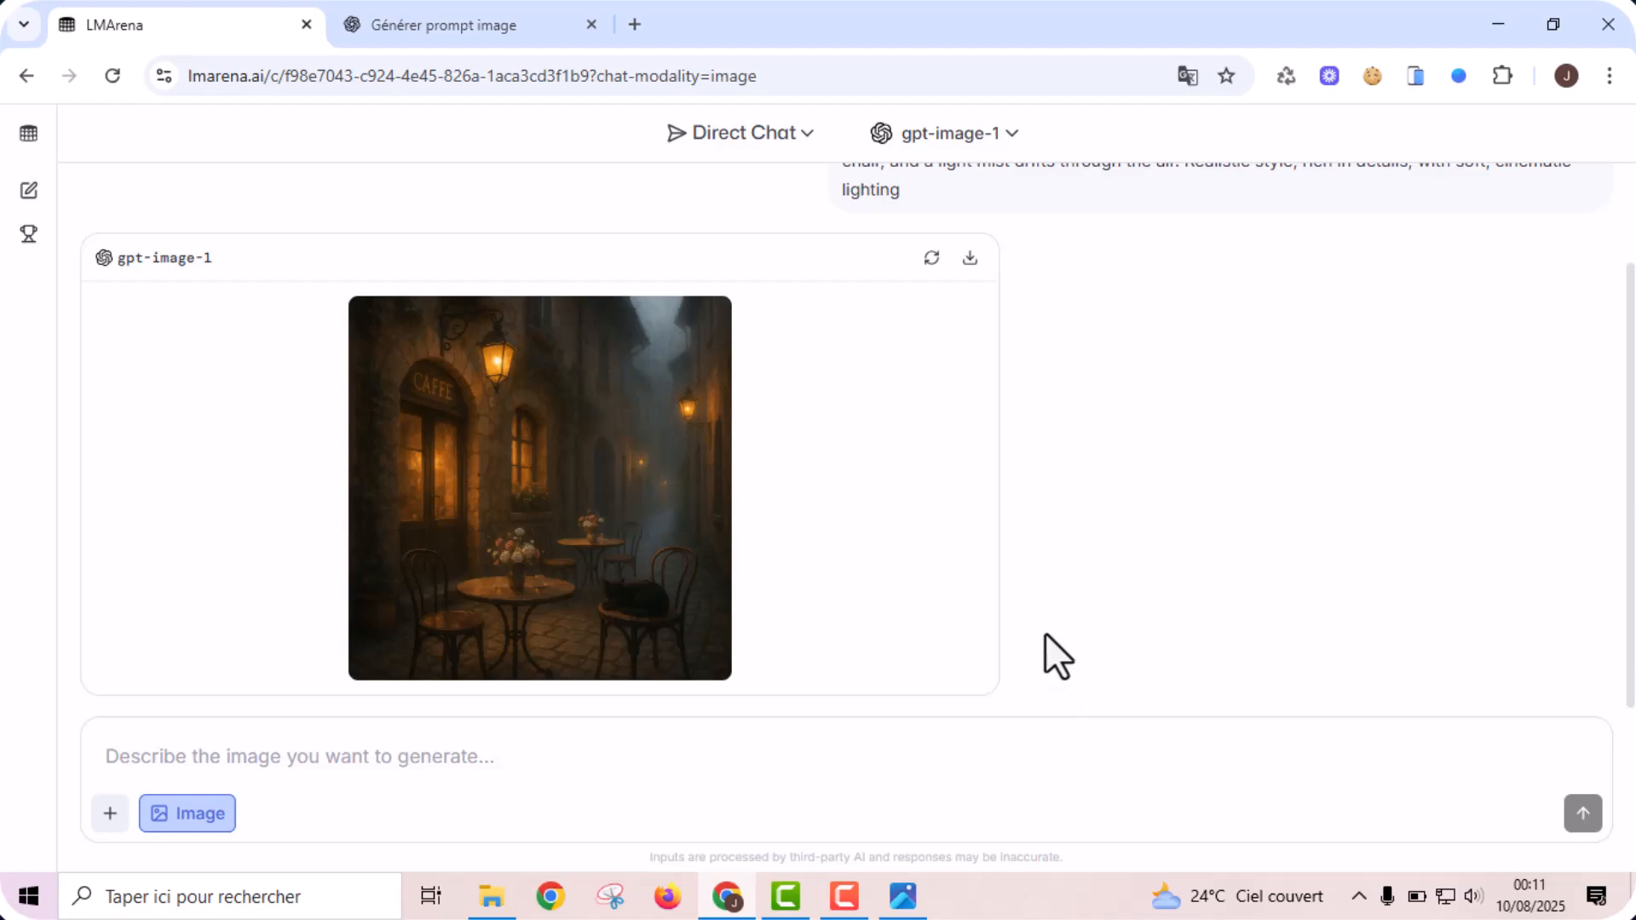
- Enlarge the generated café image and compare its details with the French prompt in ChatGPT, then close the enlarged view
{"action": "left_click", "coordinate": [618, 550]}
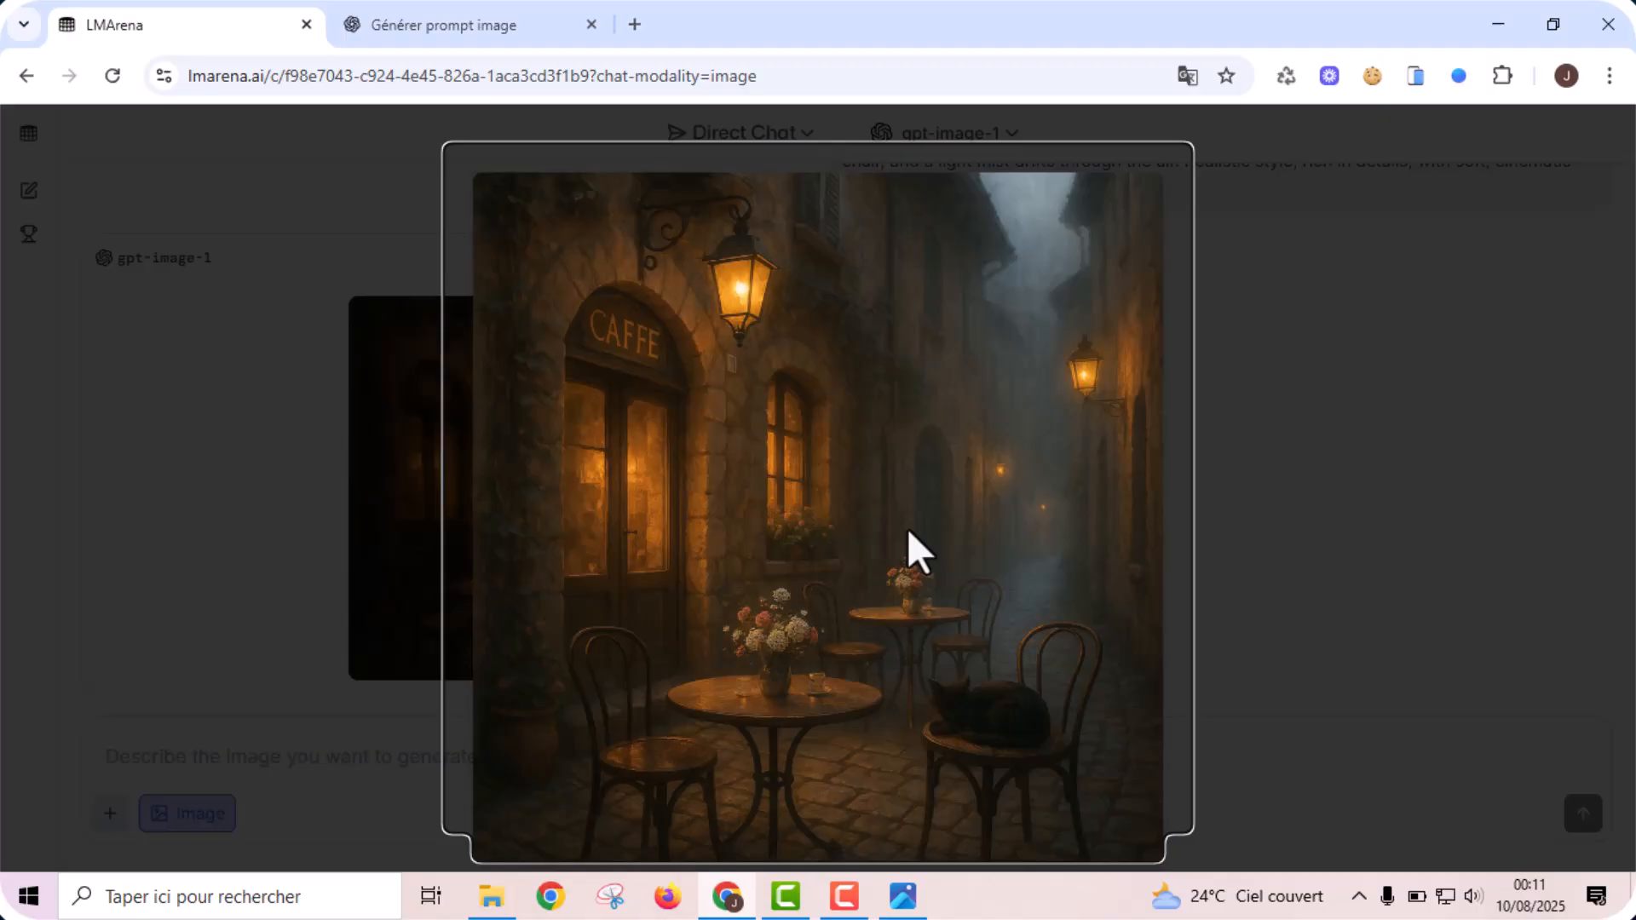
{"action": "left_click", "coordinate": [449, 5]}
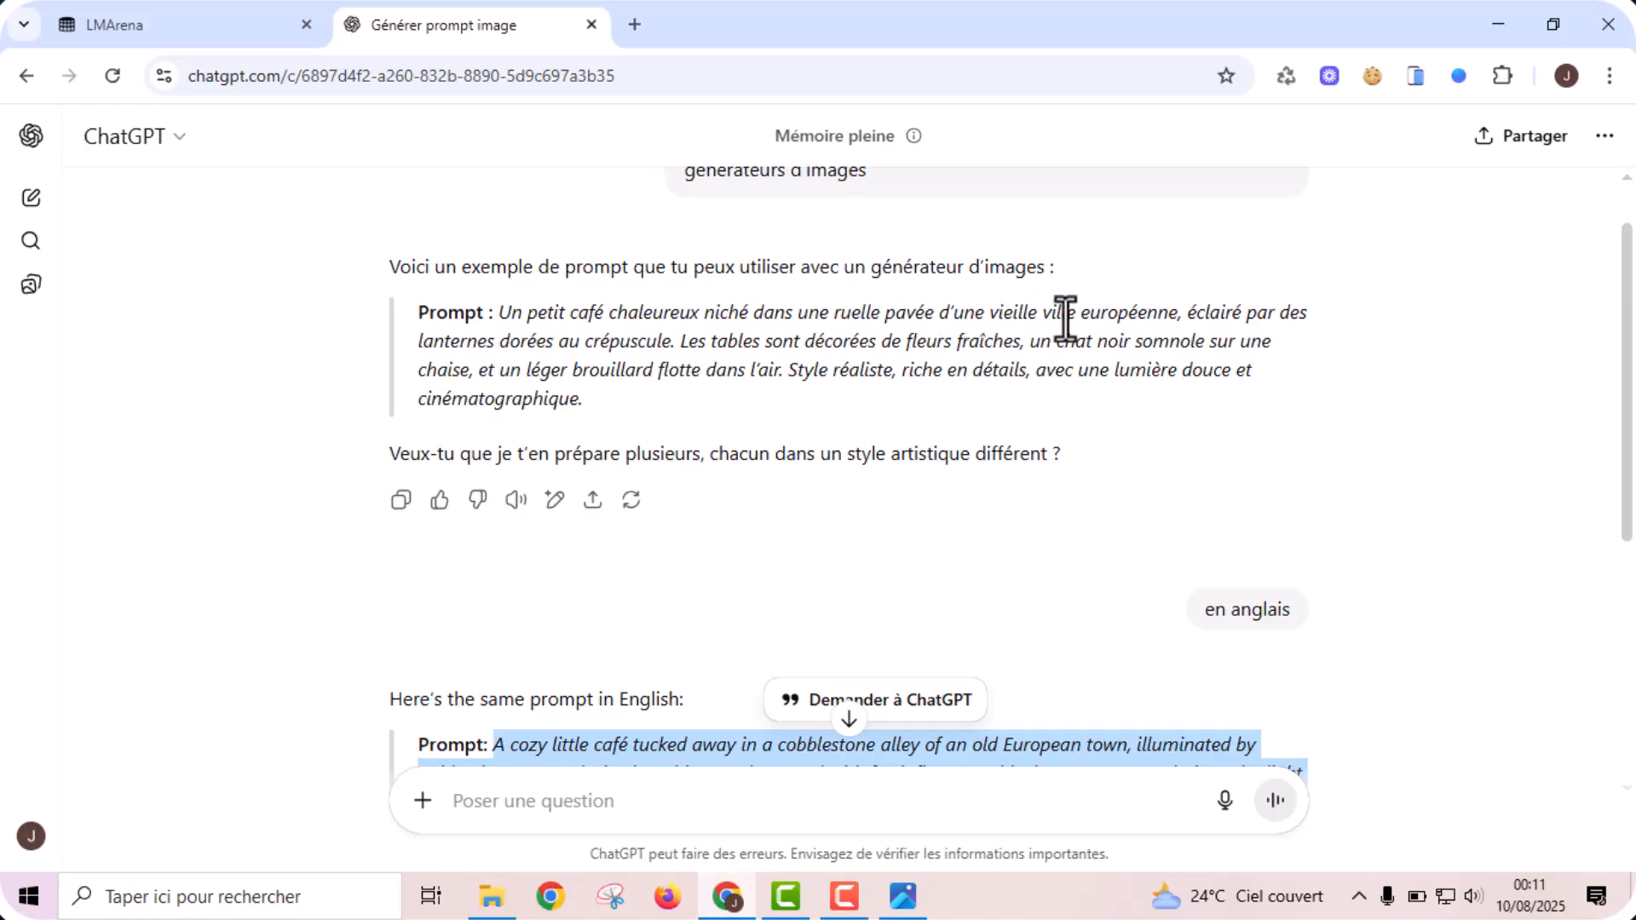
{"action": "left_click", "coordinate": [209, 24]}
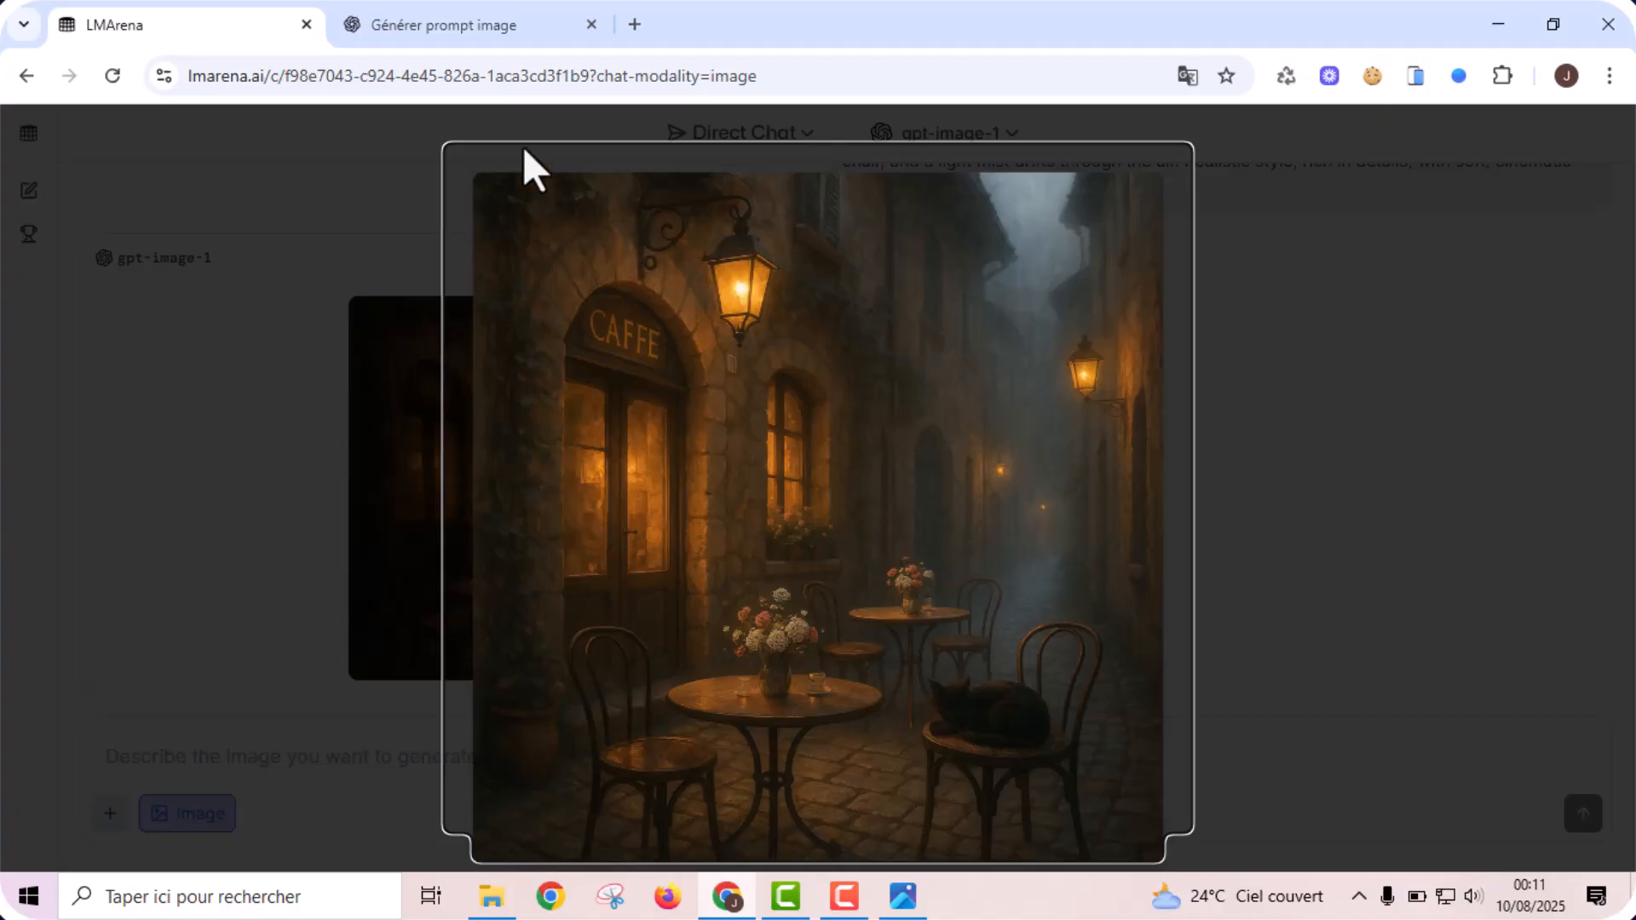
{"action": "left_click", "coordinate": [498, 24]}
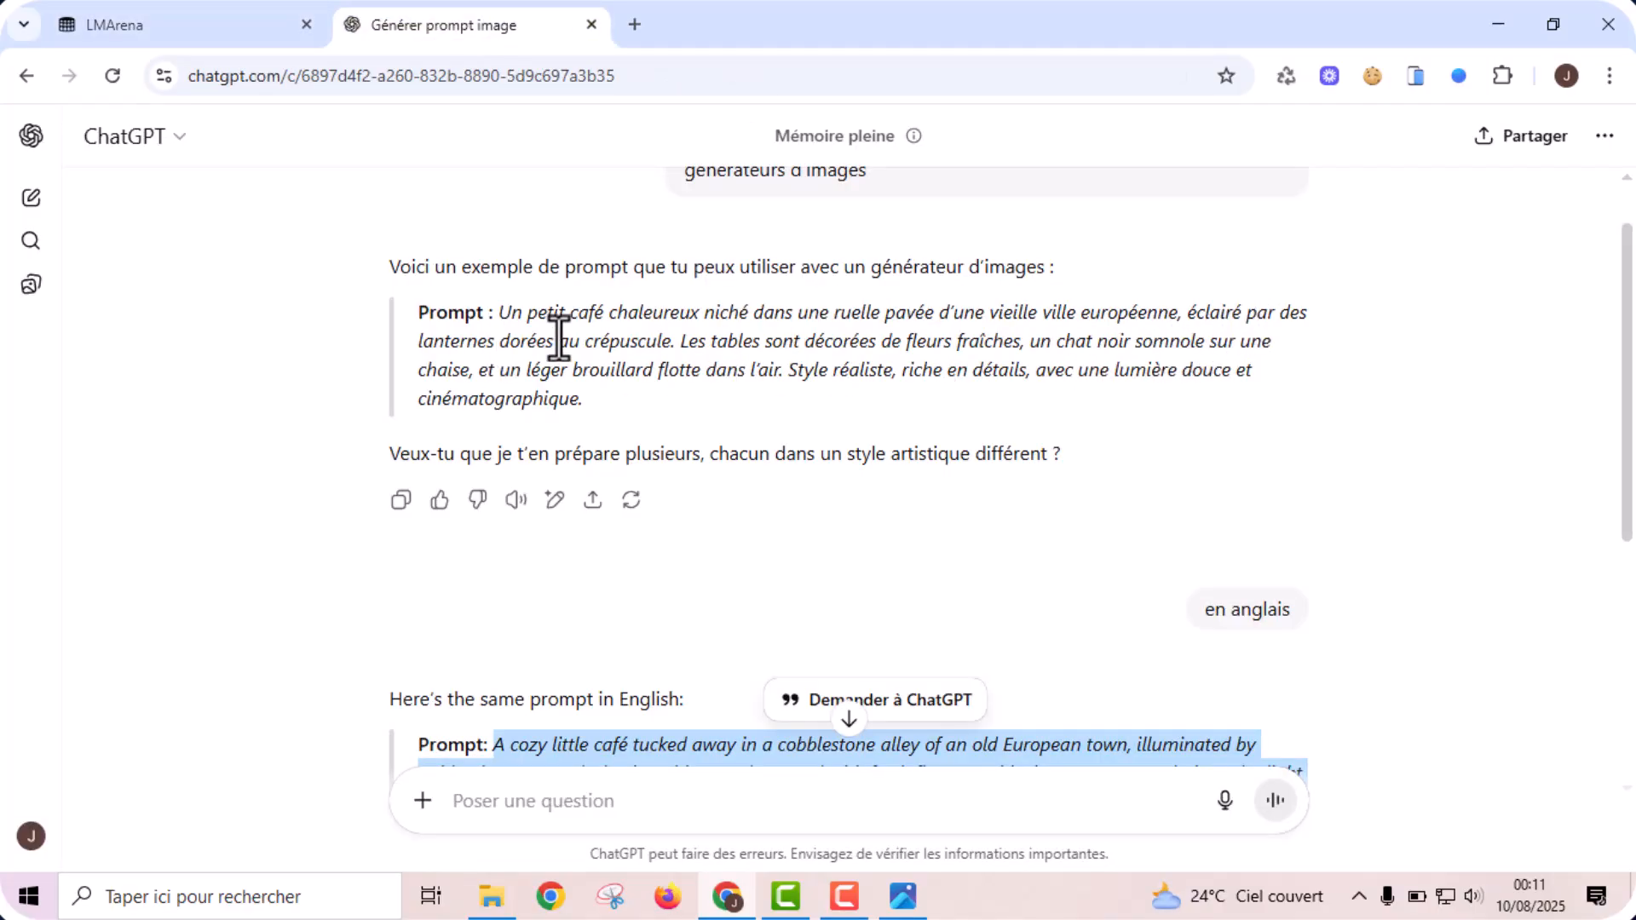
{"action": "left_click", "coordinate": [182, 22]}
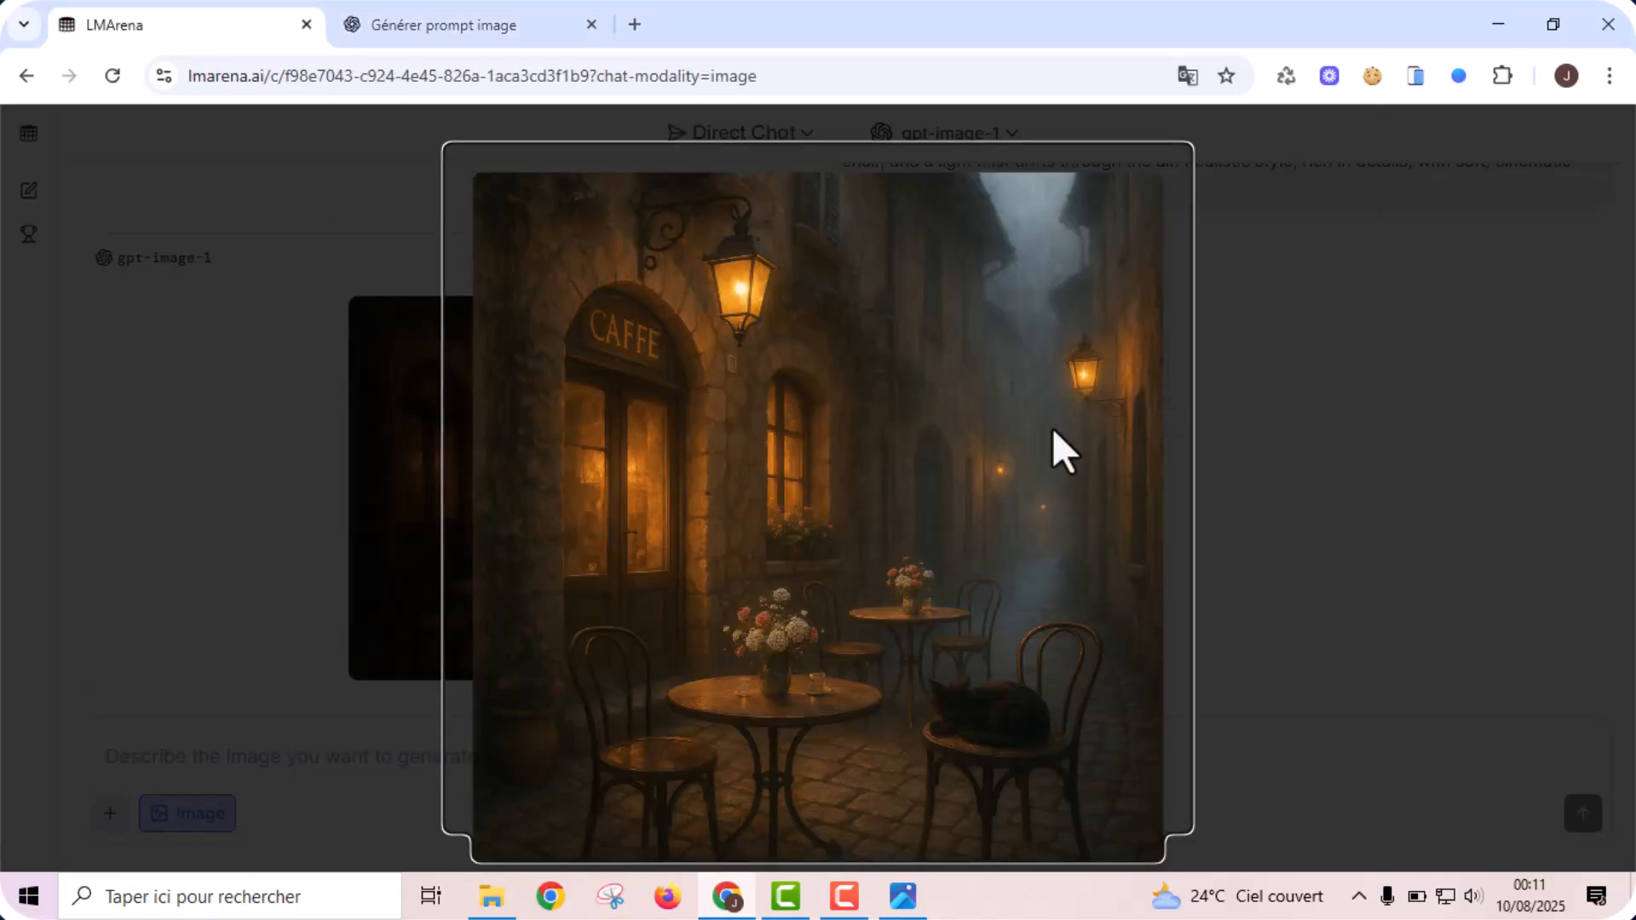
{"action": "left_click", "coordinate": [451, 23]}
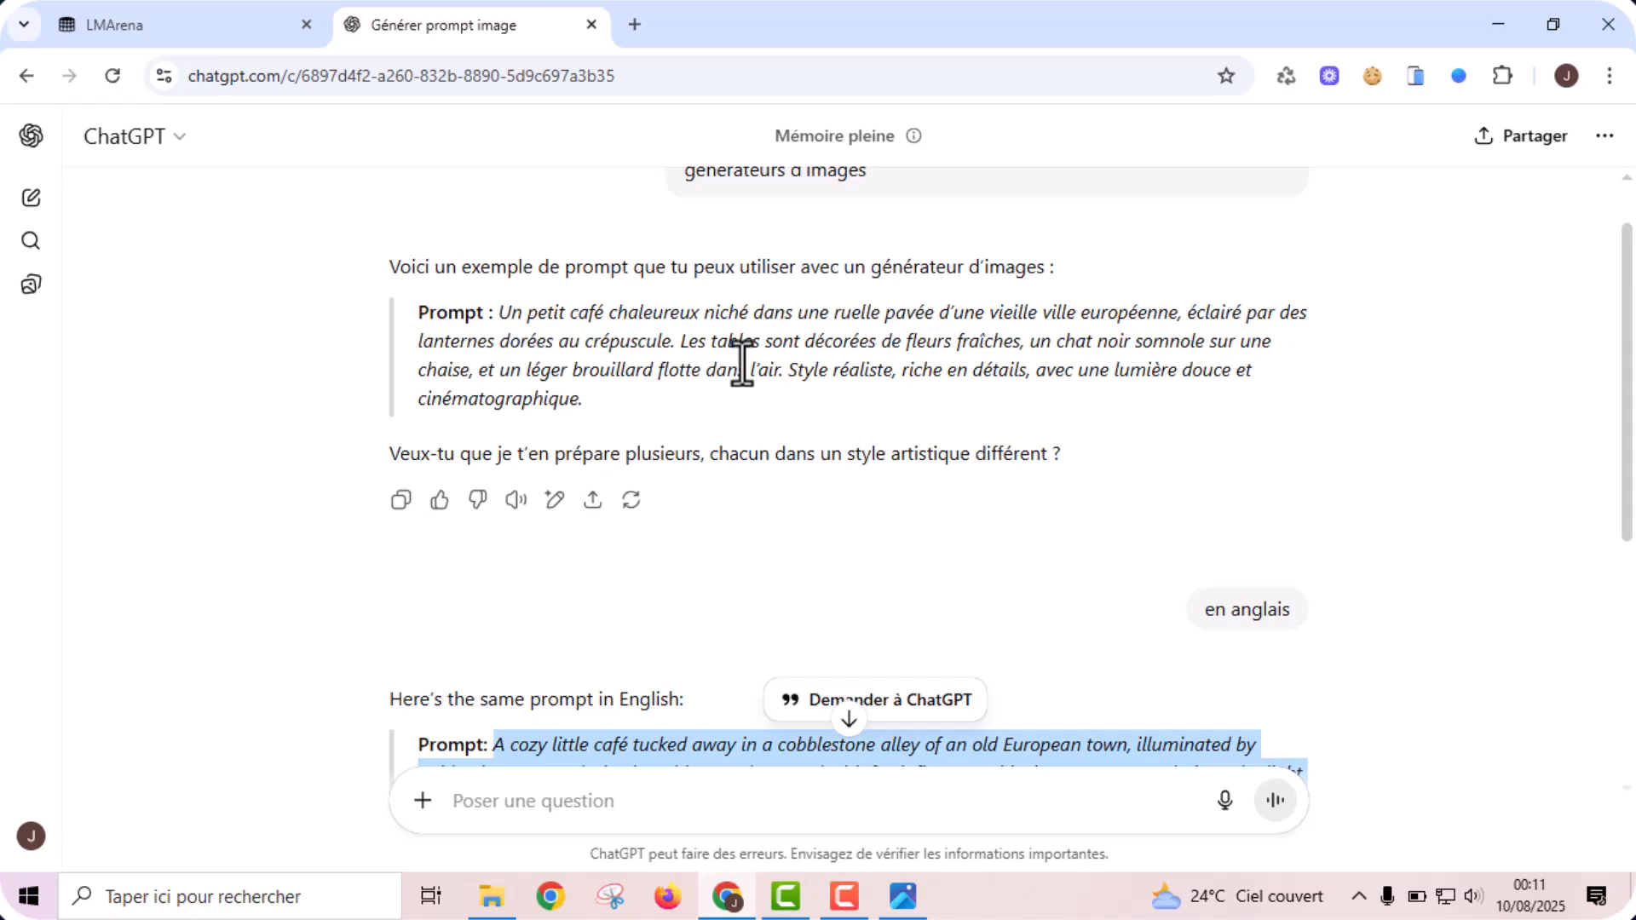
{"action": "left_click", "coordinate": [238, 21]}
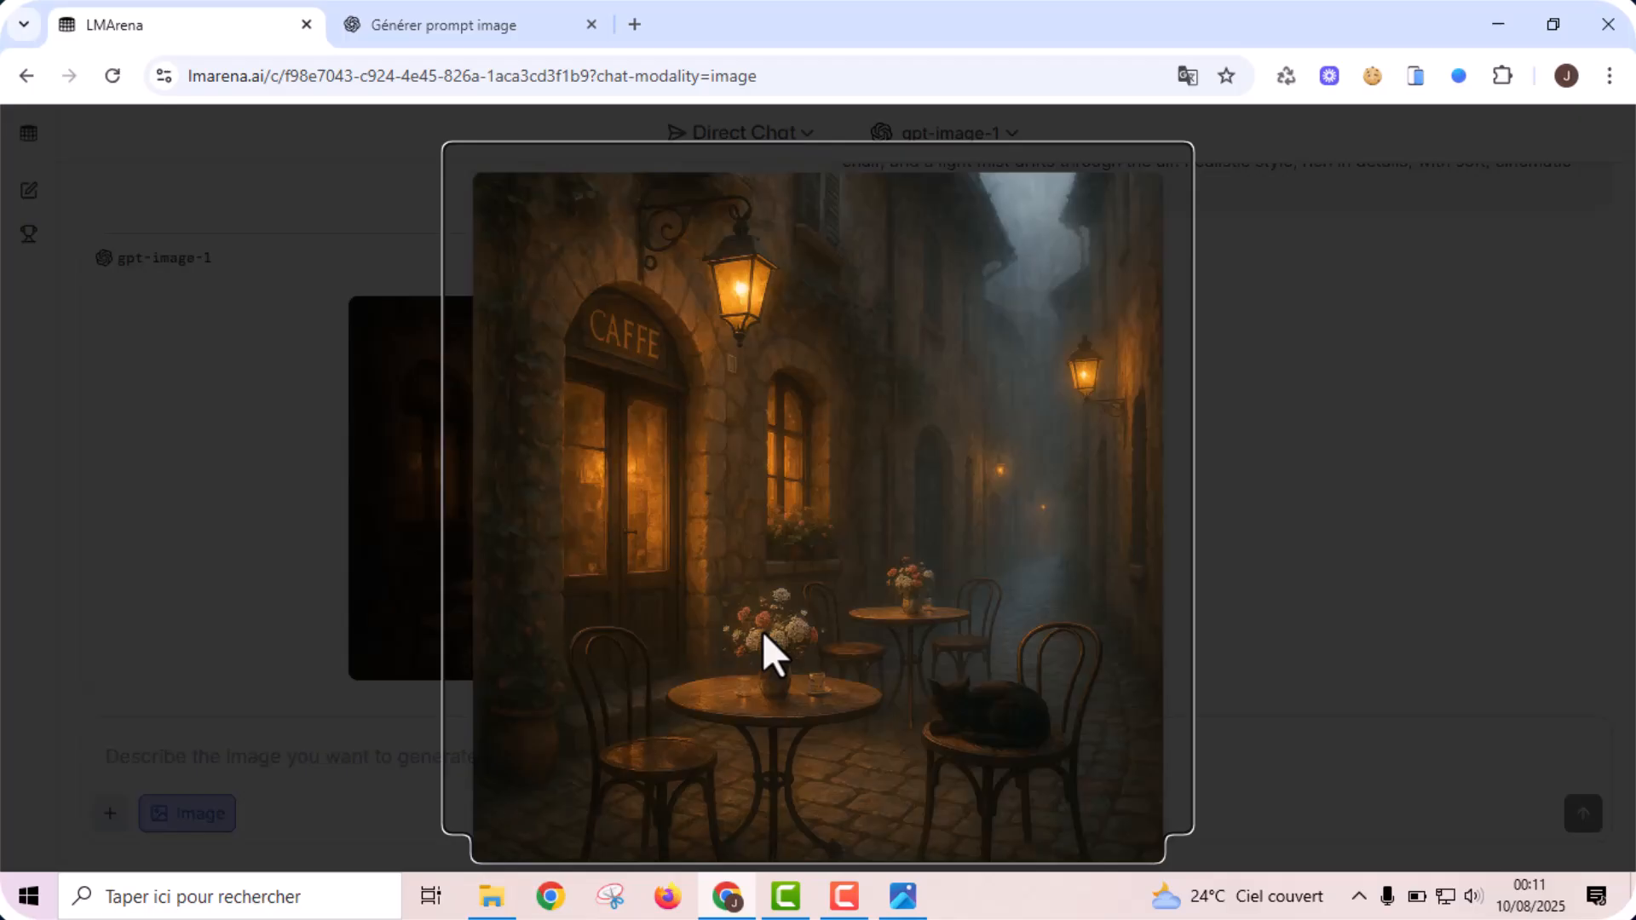
{"action": "left_click", "coordinate": [486, 20]}
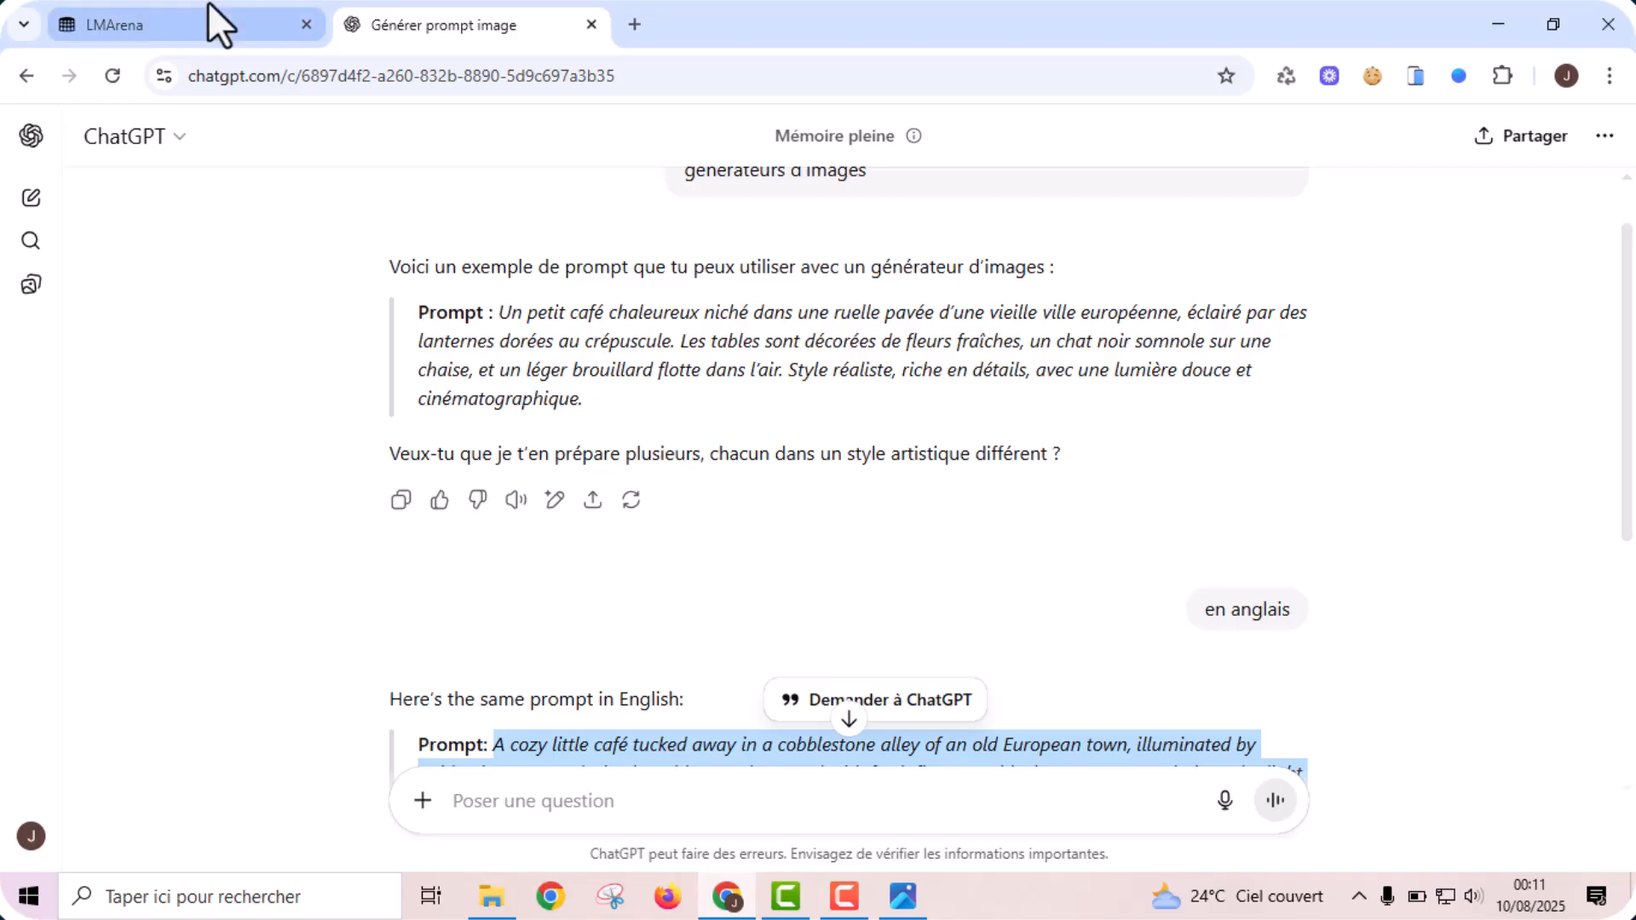
{"action": "left_click", "coordinate": [182, 5]}
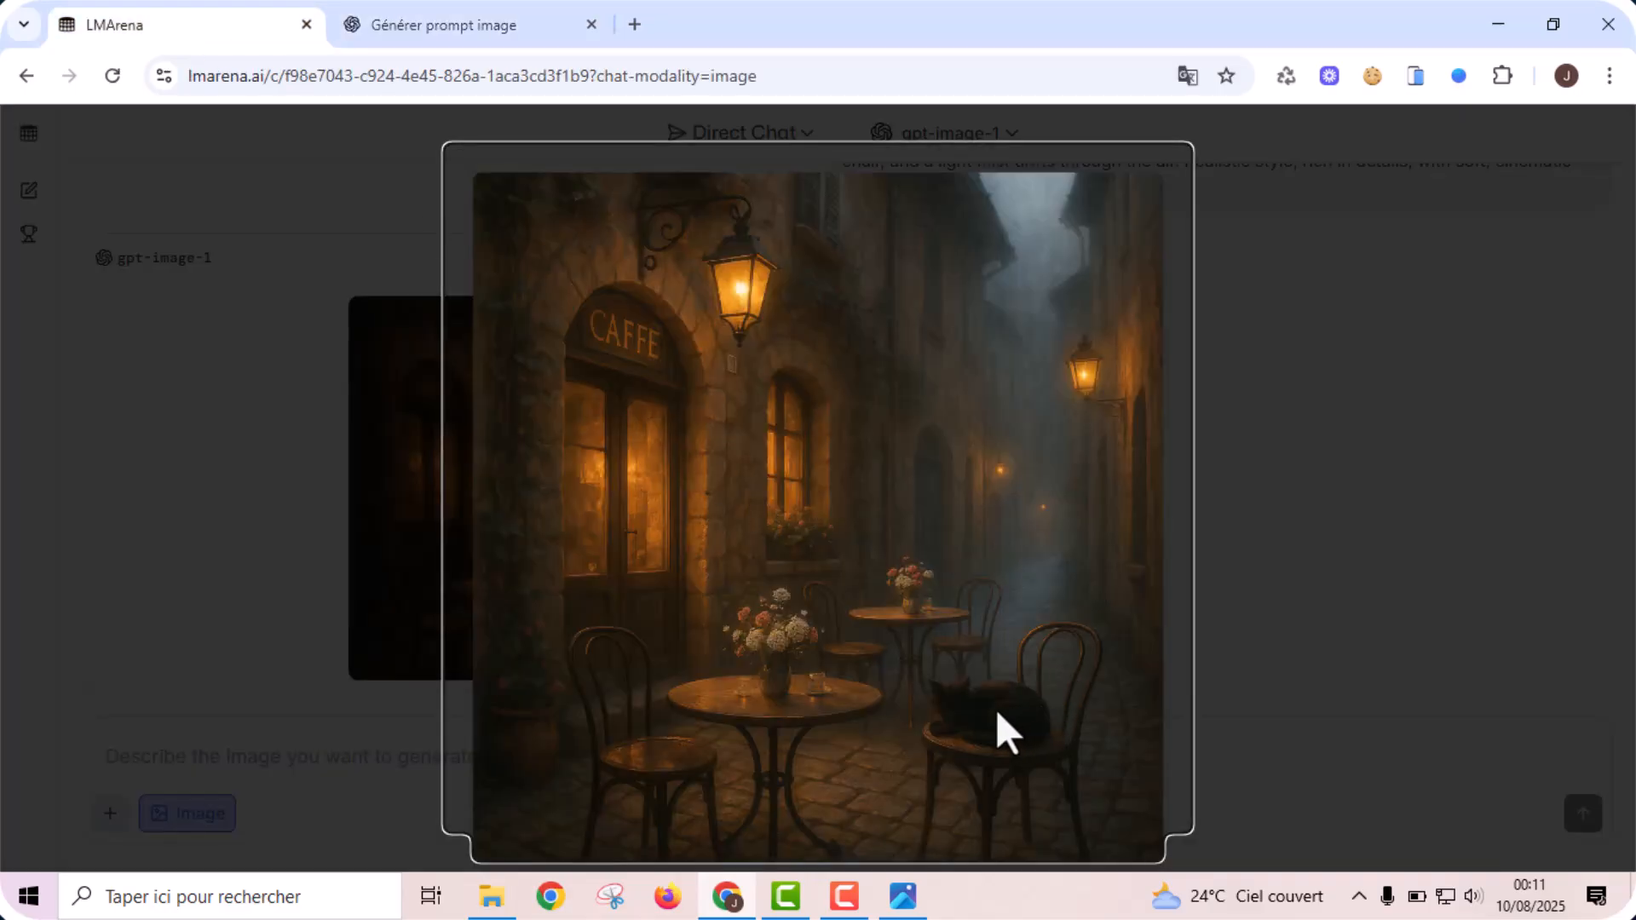
{"action": "left_click", "coordinate": [494, 18]}
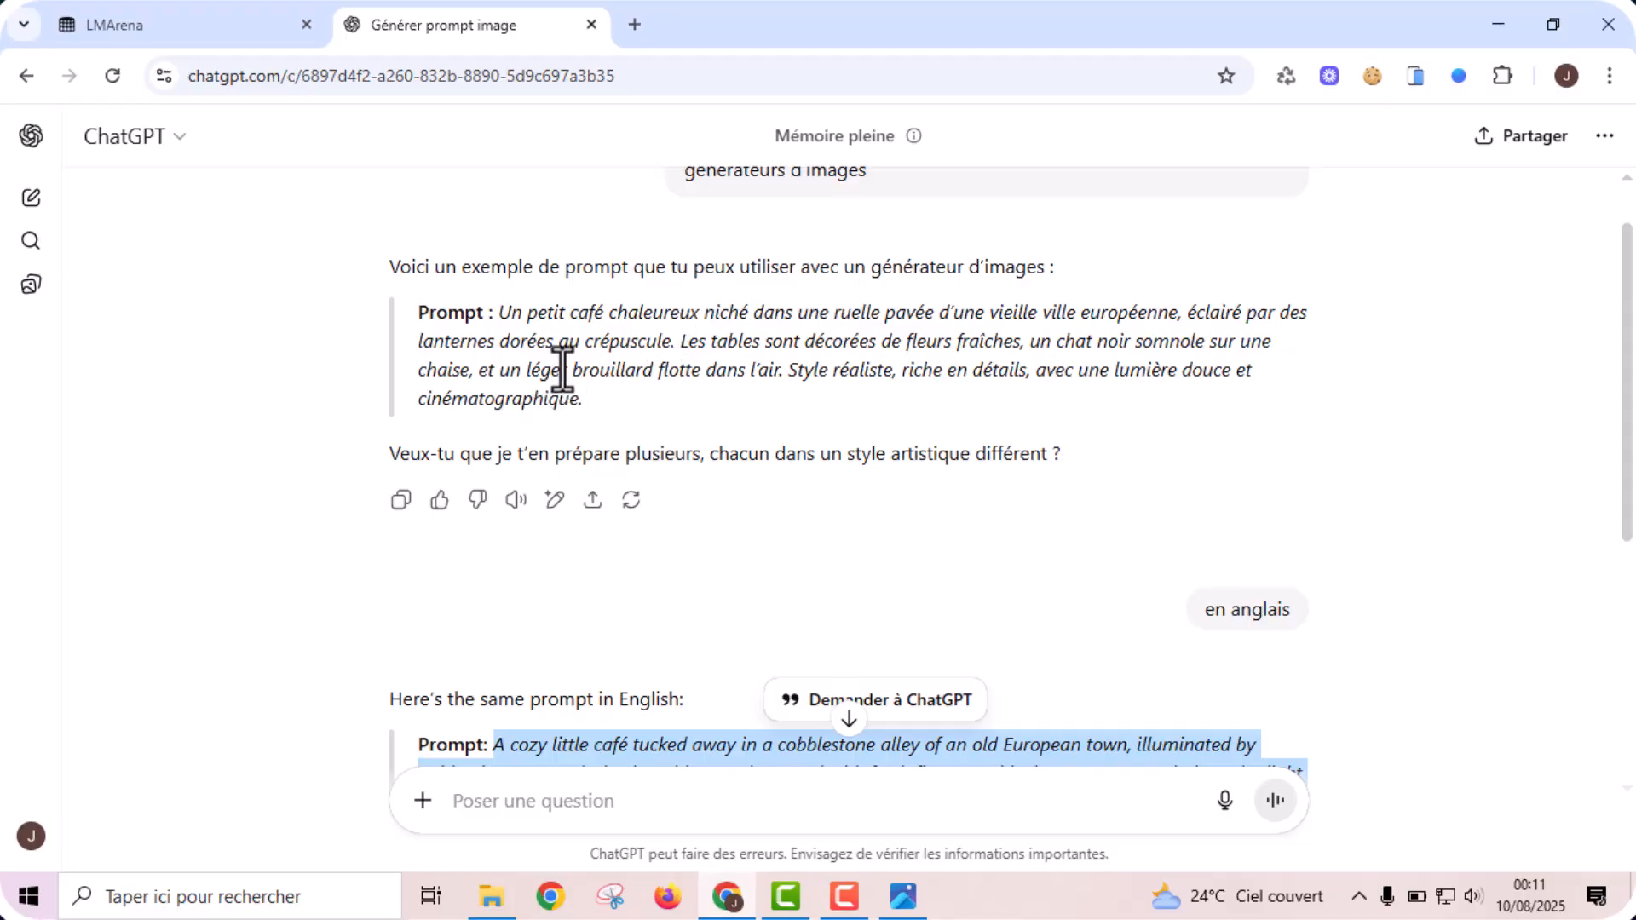
{"action": "left_click", "coordinate": [110, 7]}
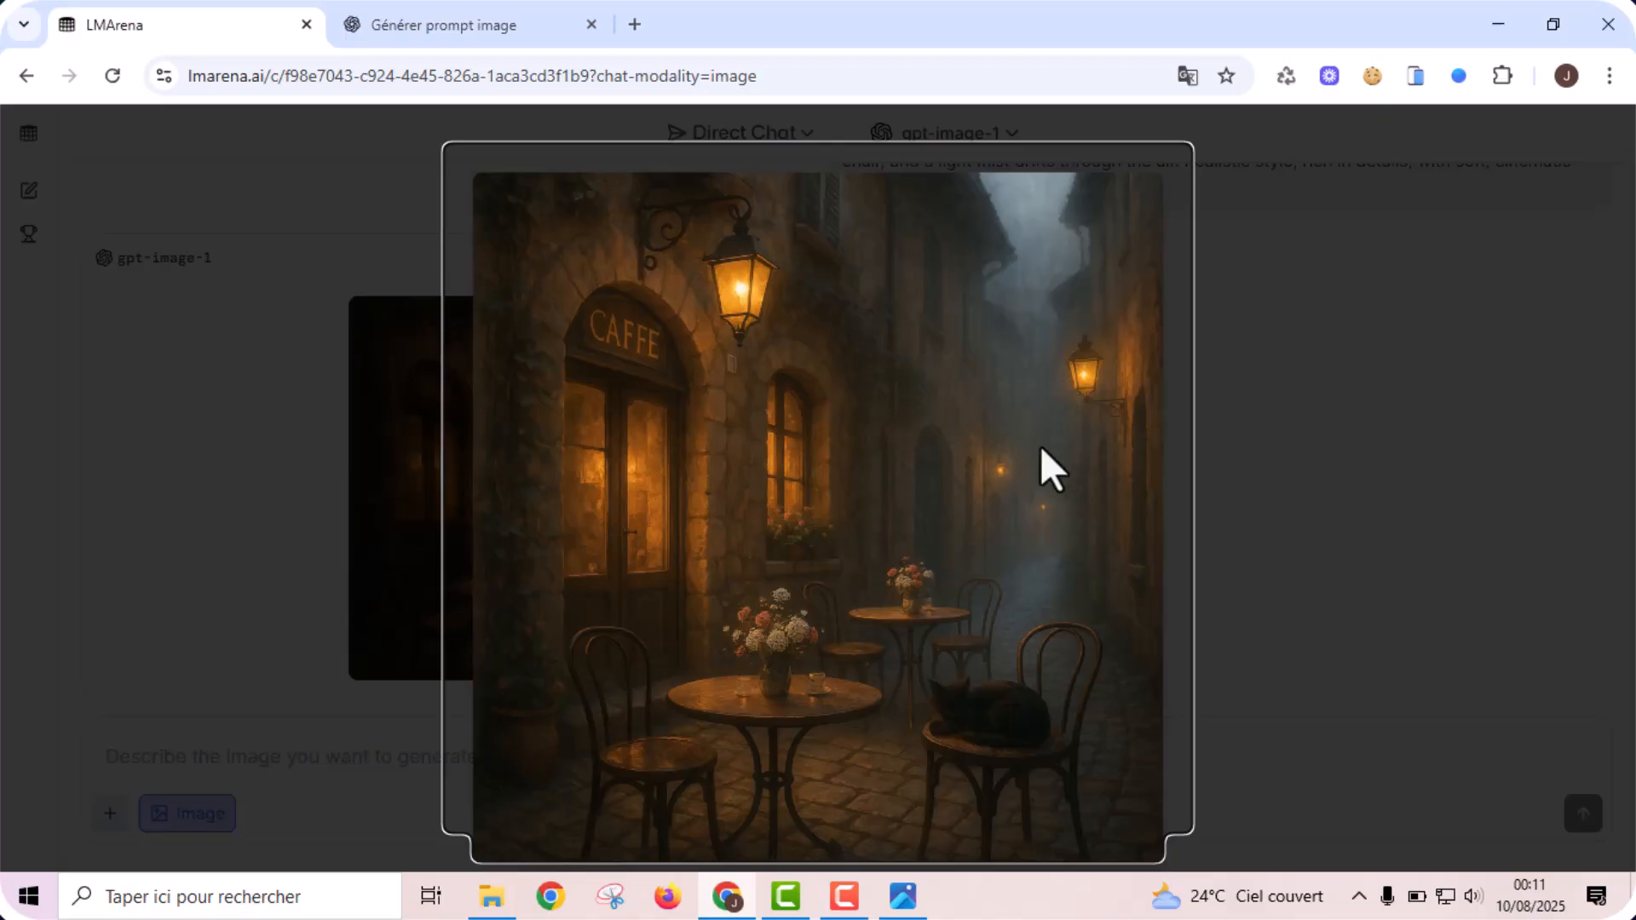
{"action": "left_click", "coordinate": [506, 4]}
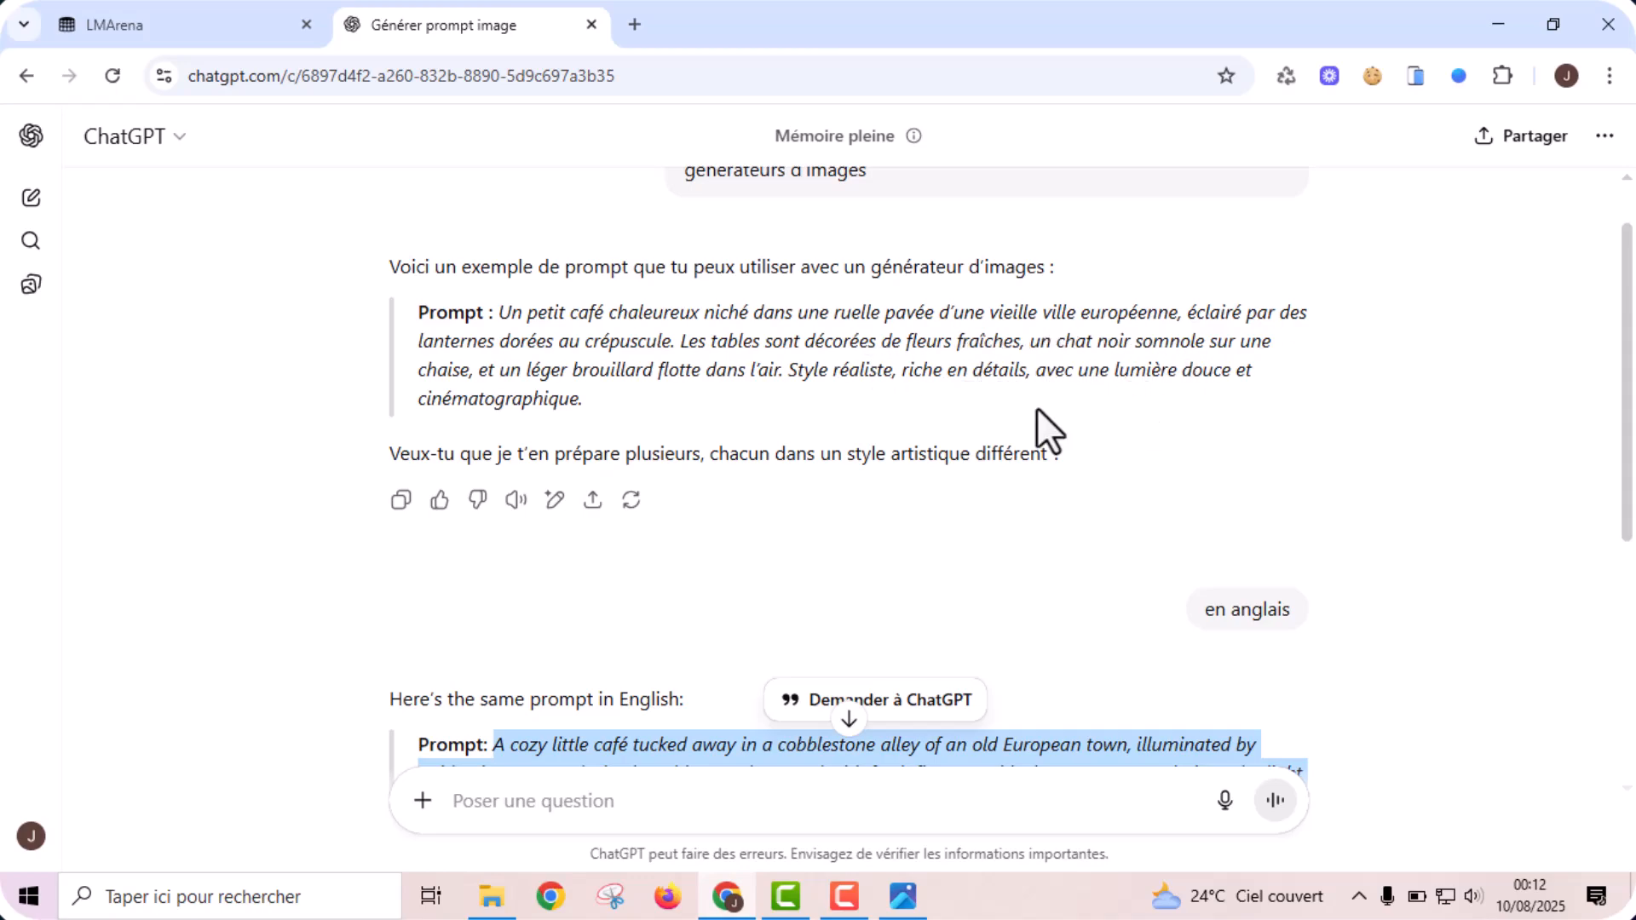
{"action": "left_click", "coordinate": [173, 3]}
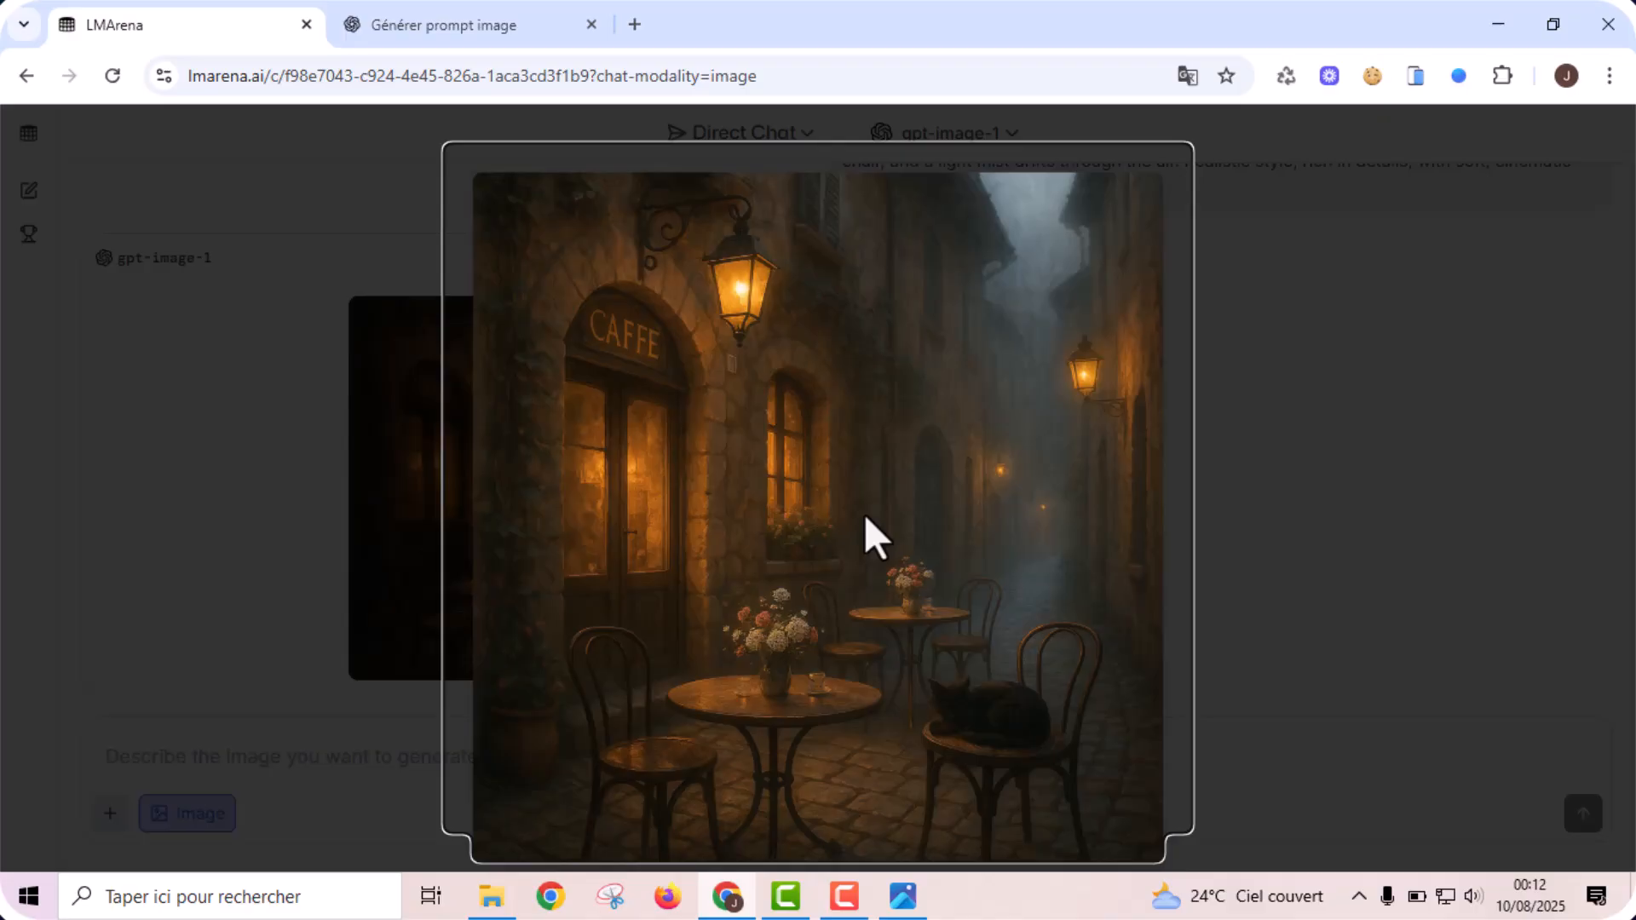
{"action": "left_click", "coordinate": [384, 415]}
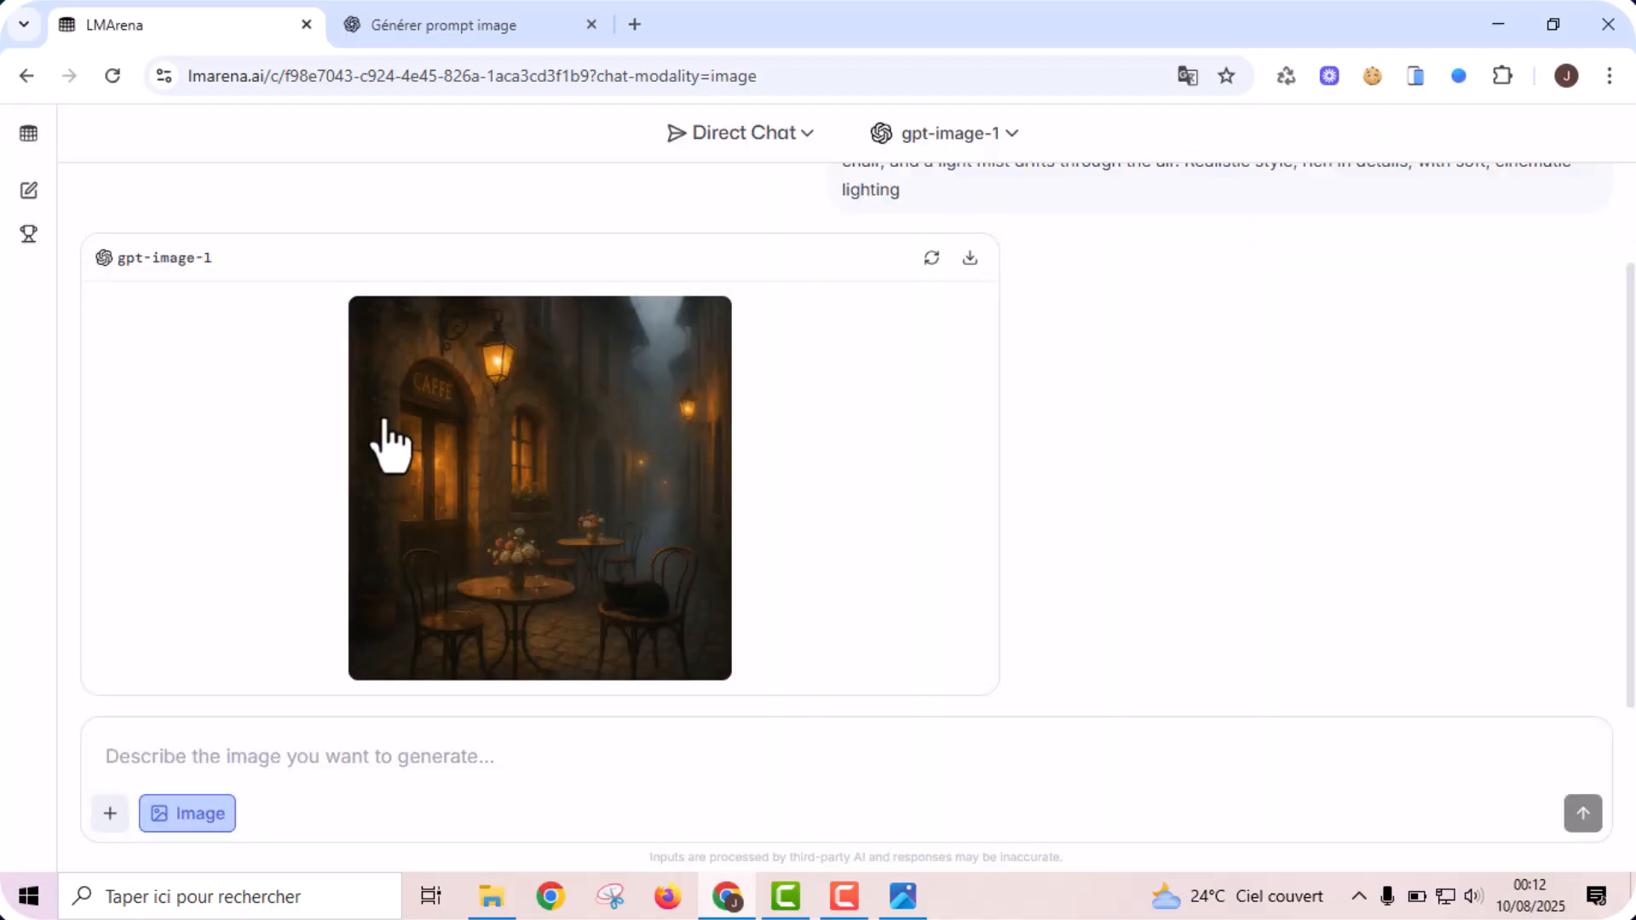